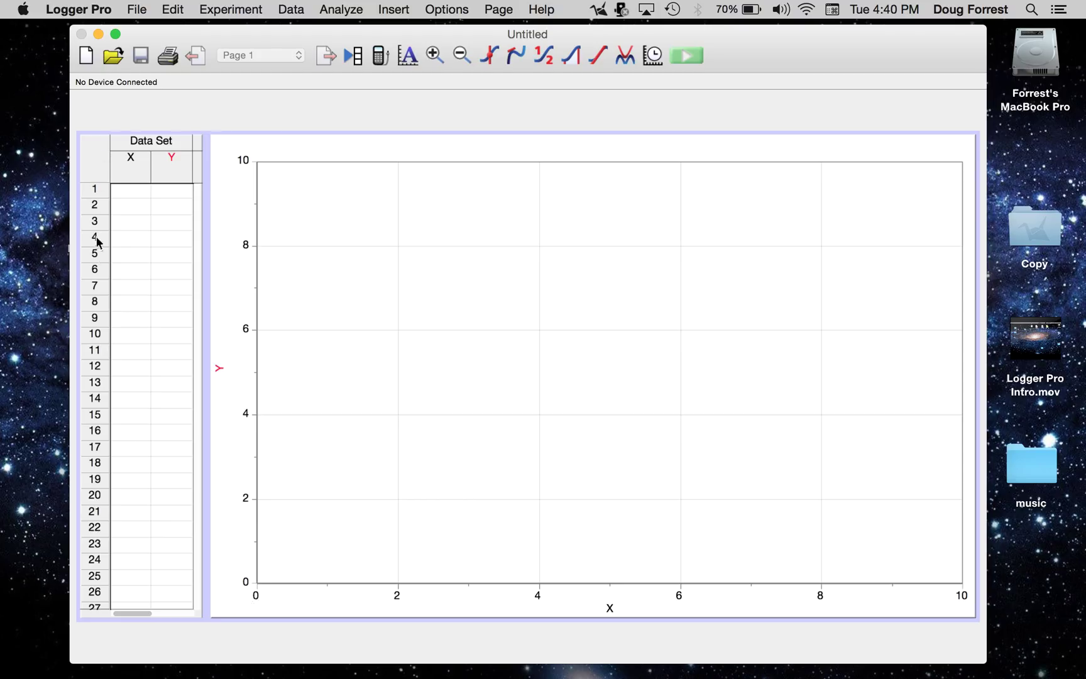
left_click(429, 47)
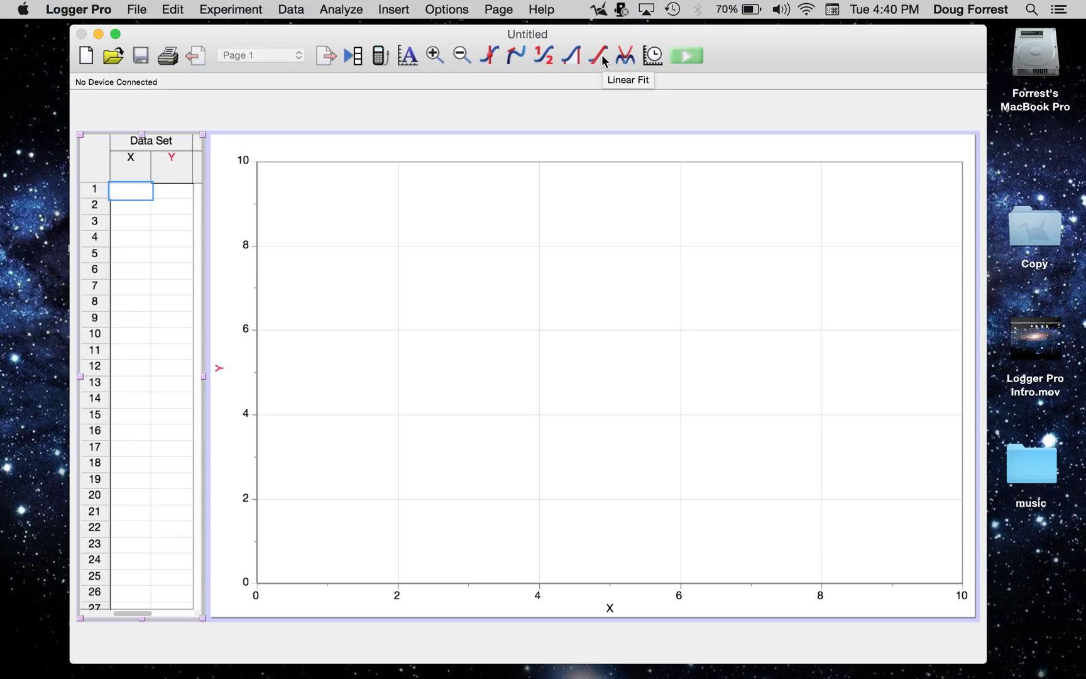
left_click(429, 11)
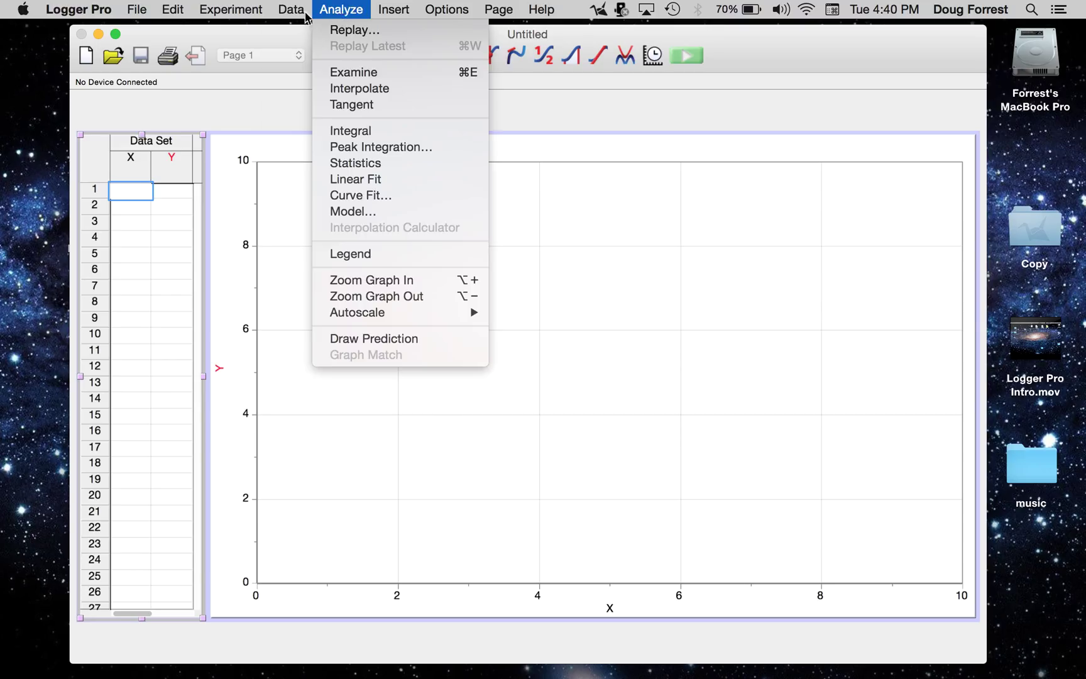
left_click(354, 11)
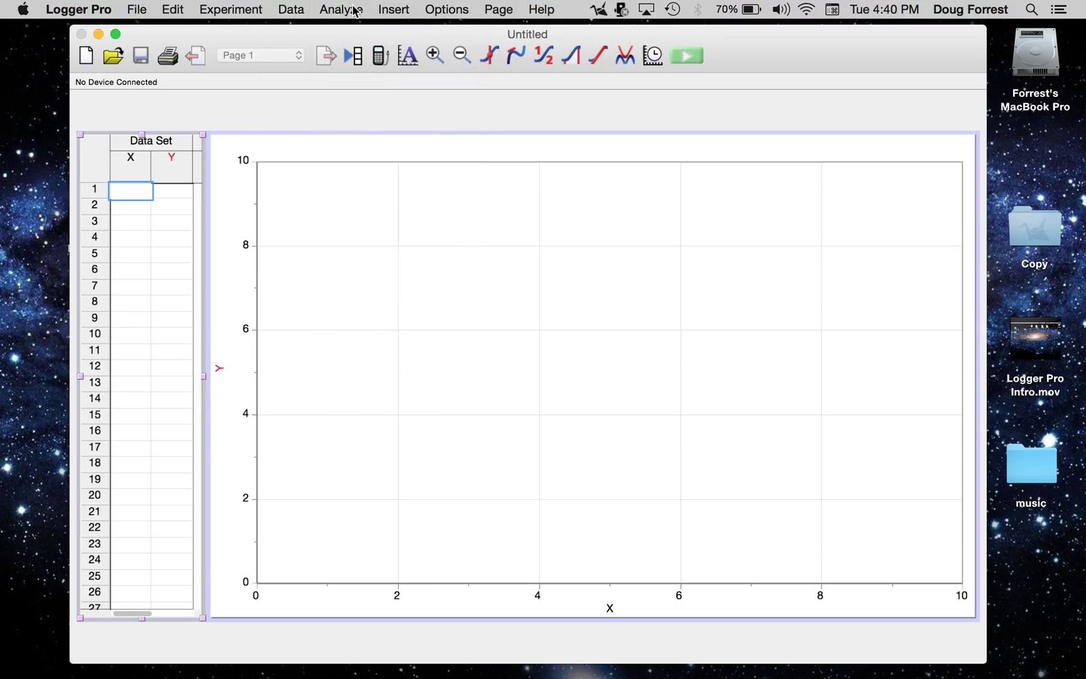
Rename the X column as Drop Height with short name DH and units cm.
double_click(130, 157)
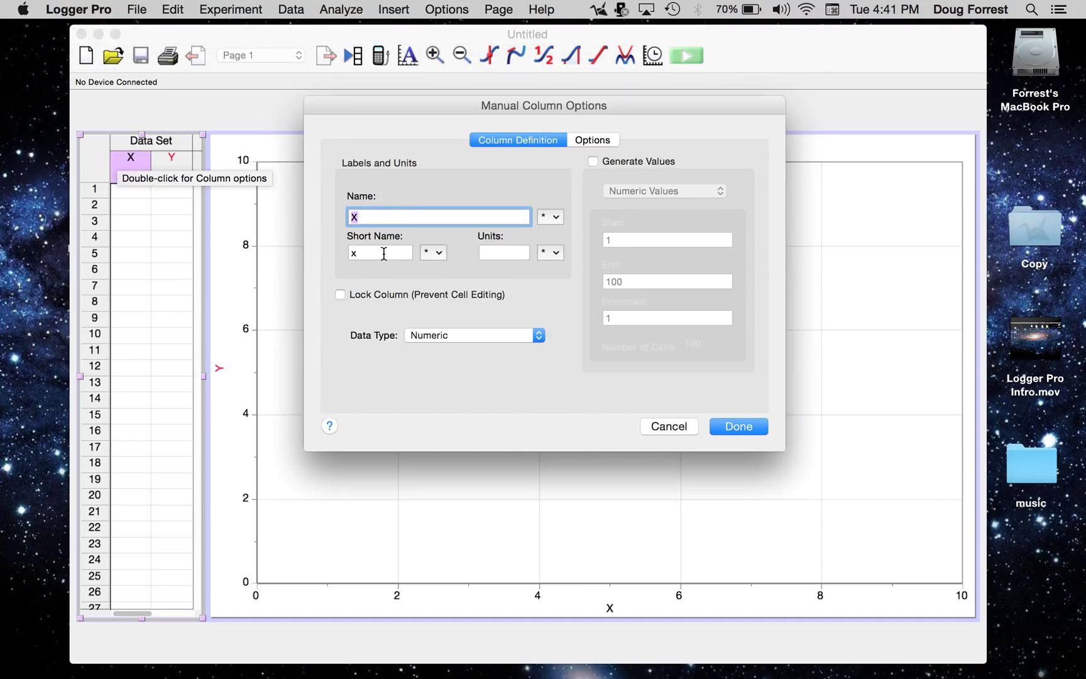
type("Drop Height")
key("Tab")
type("D")
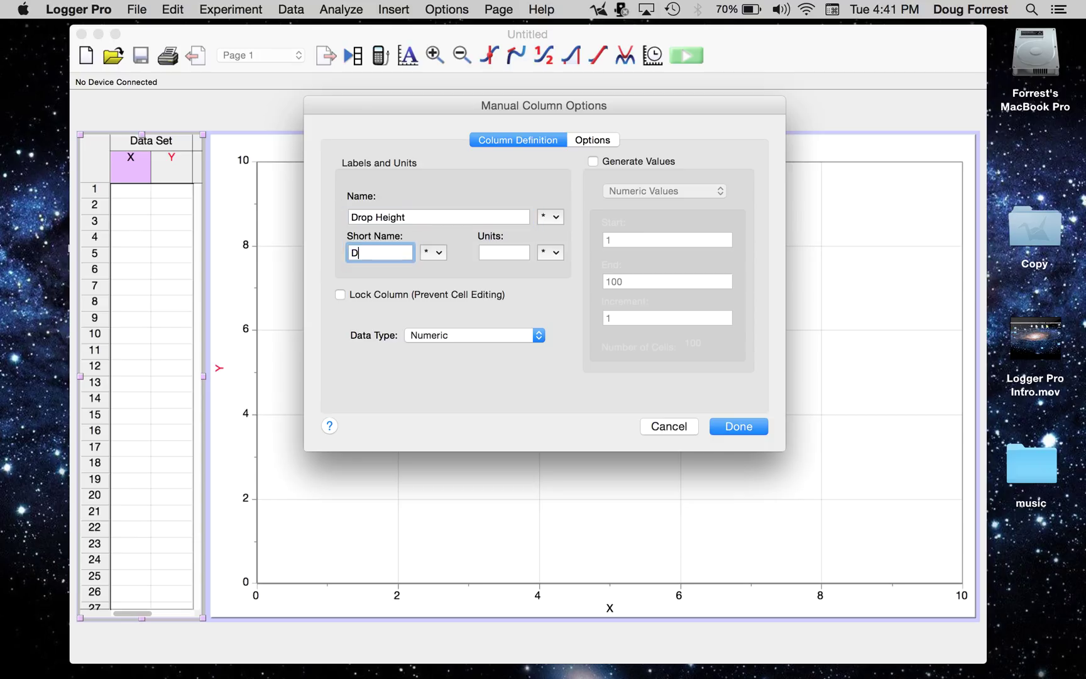
type("H")
key("Tab")
type("cm")
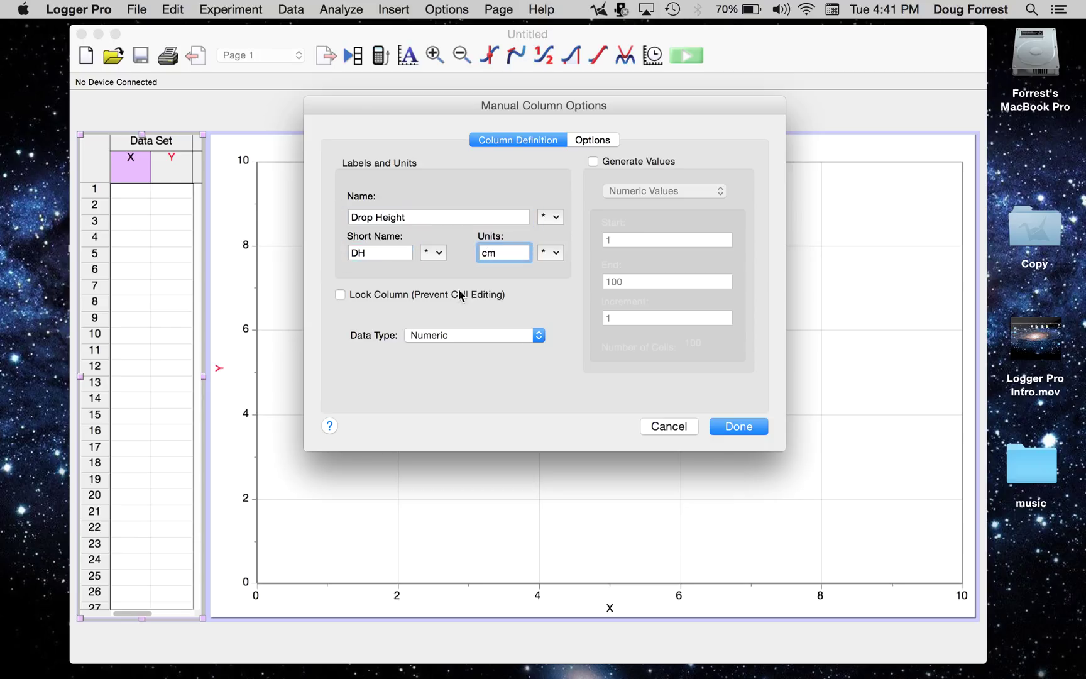
left_click(727, 431)
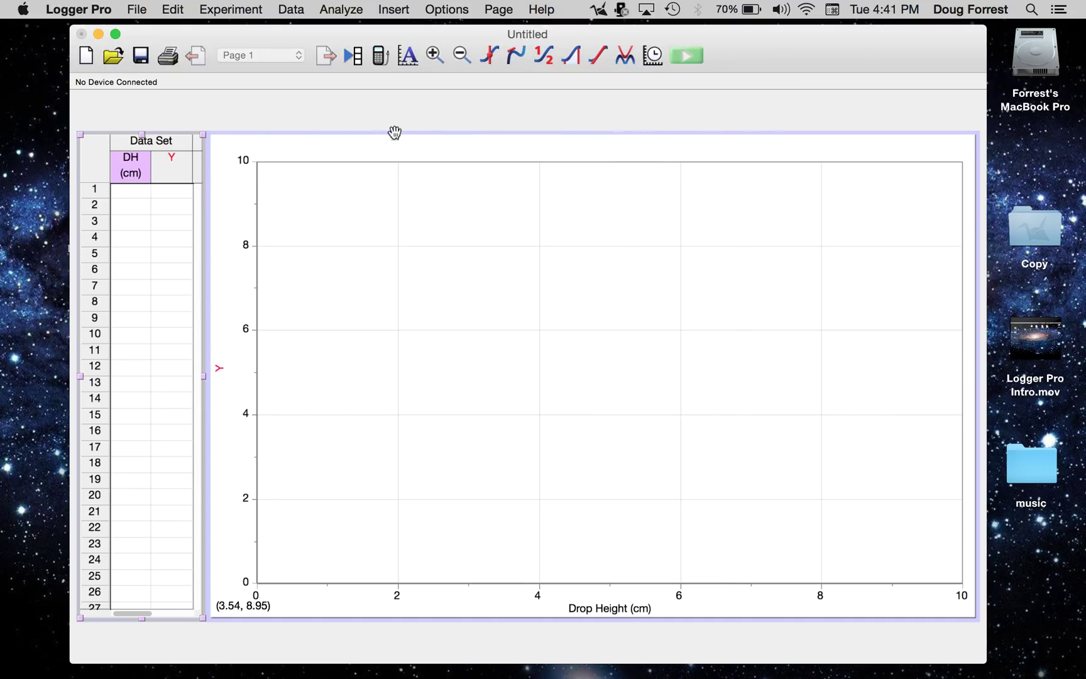
Rename the Y column as Bounce Height with short name BH and units cm.
double_click(173, 165)
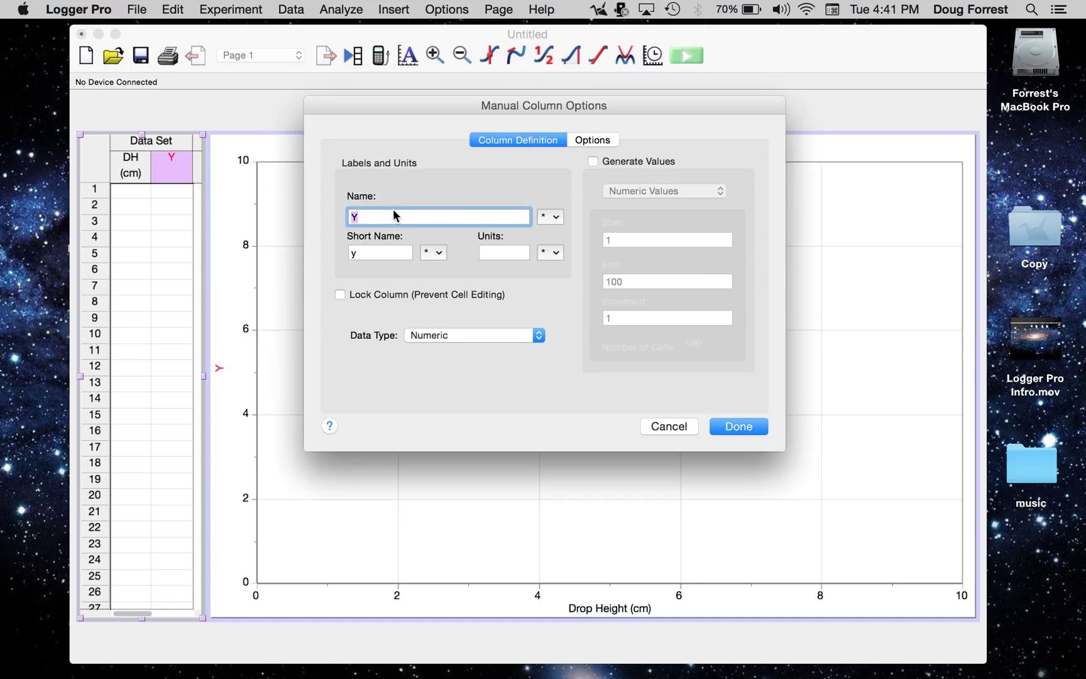
type("Bounce Height")
key("Tab")
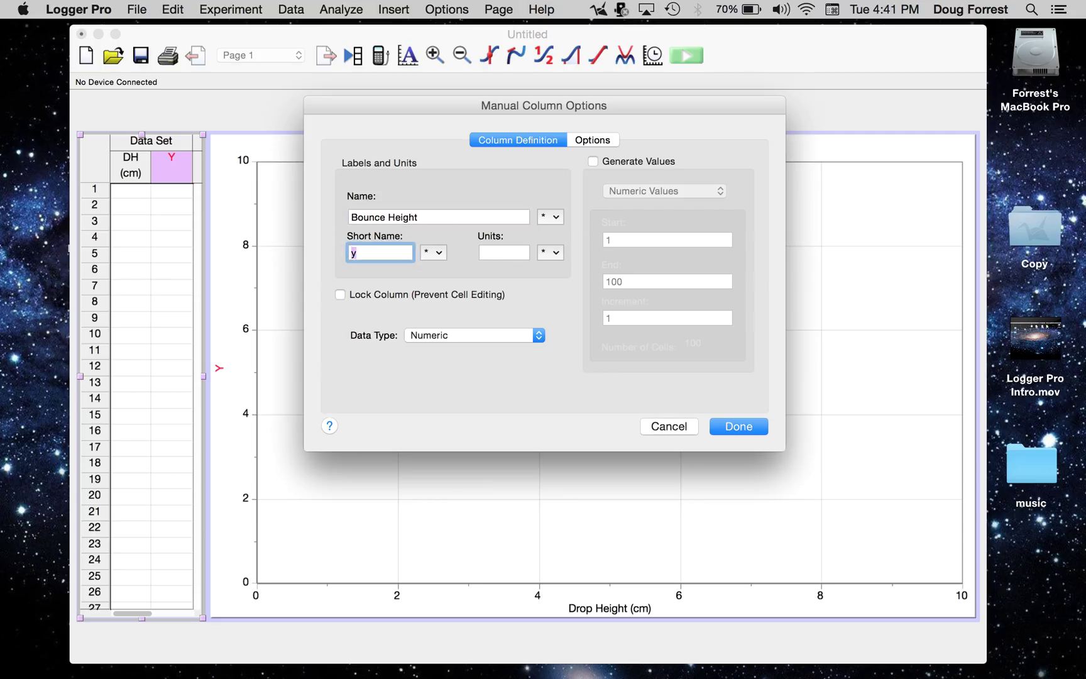
type("BH")
key("Tab")
type("cm")
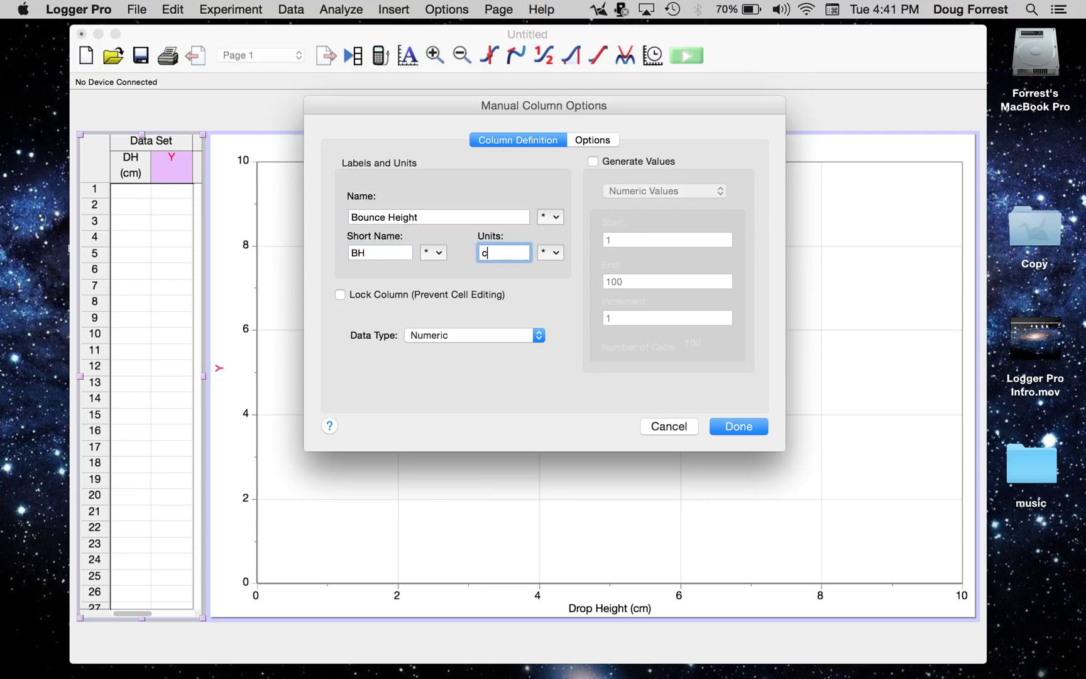
left_click(754, 431)
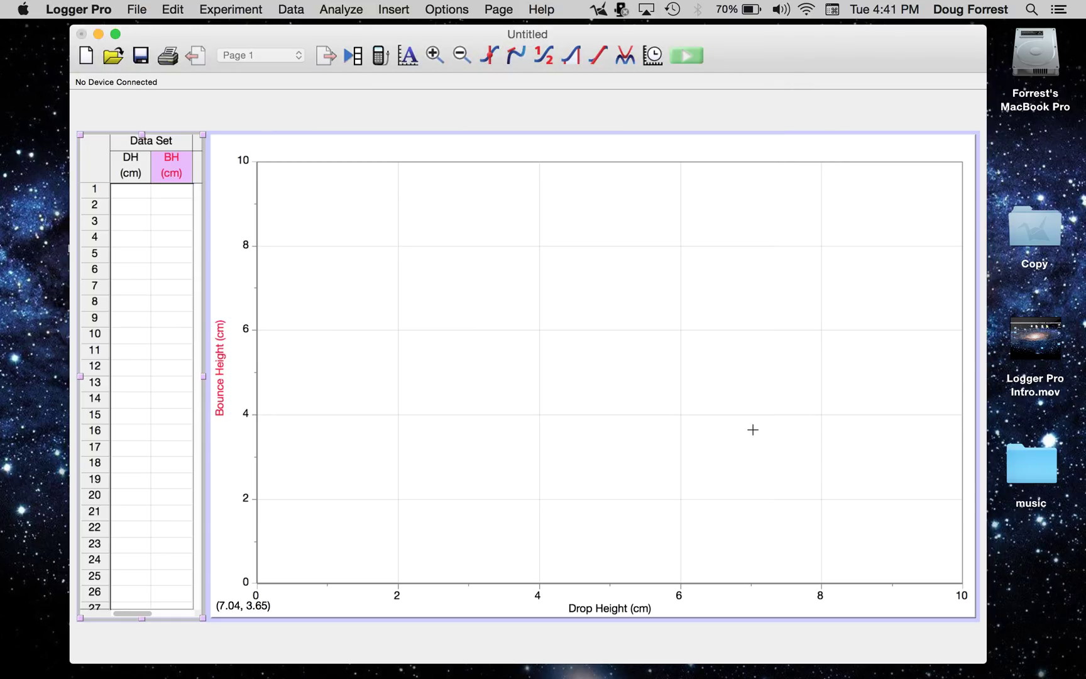
Enter drop and bounce heights of 100 and 87.6 in row 1, and 80 and 70.8 in row 2.
left_click(139, 191)
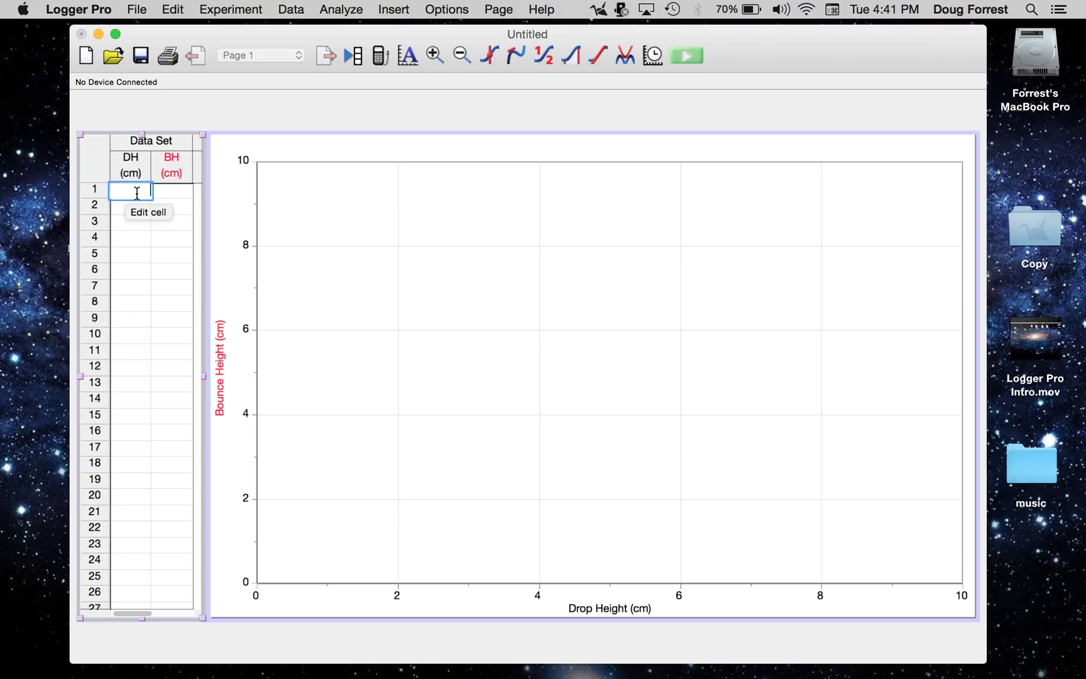
type("100")
key("Tab")
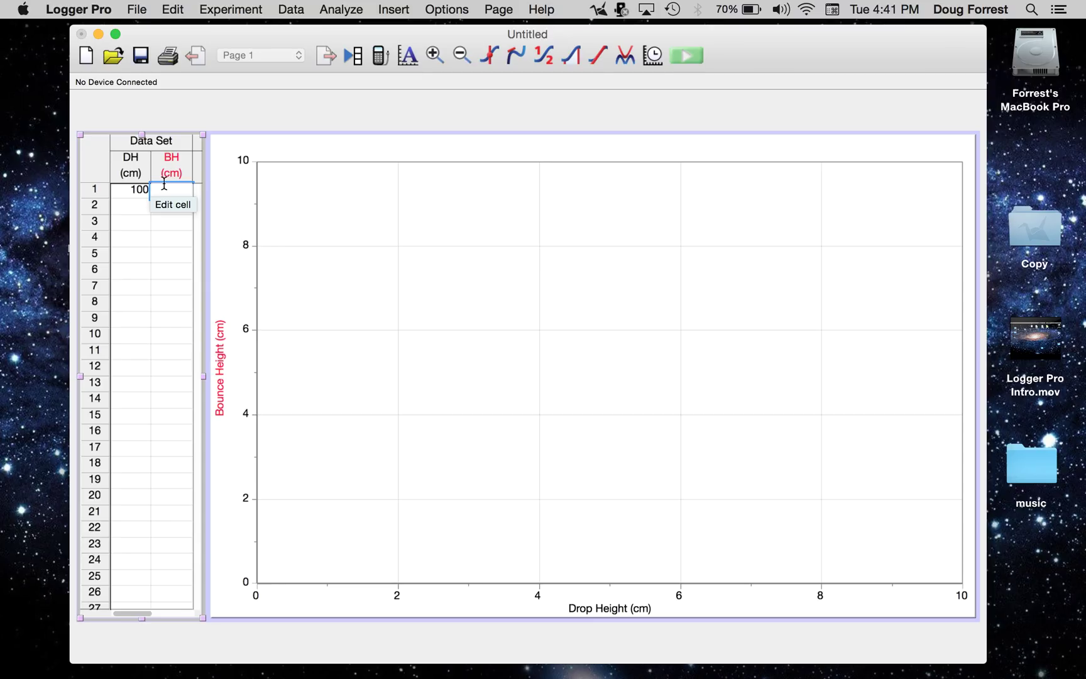
type("87.6")
key("Return")
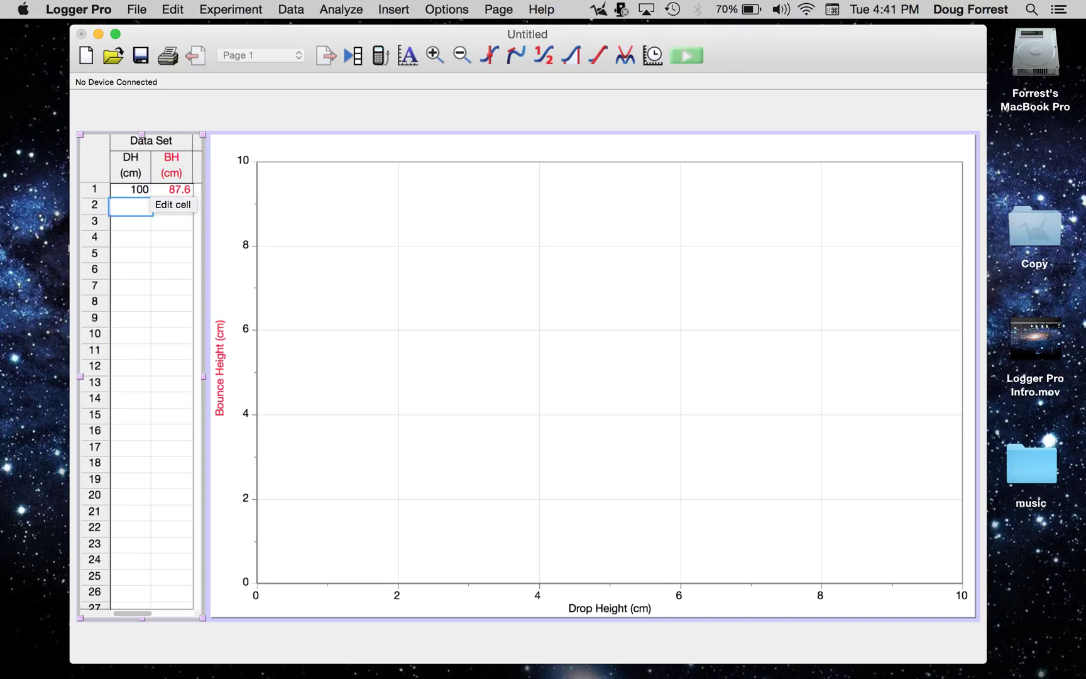
type("80")
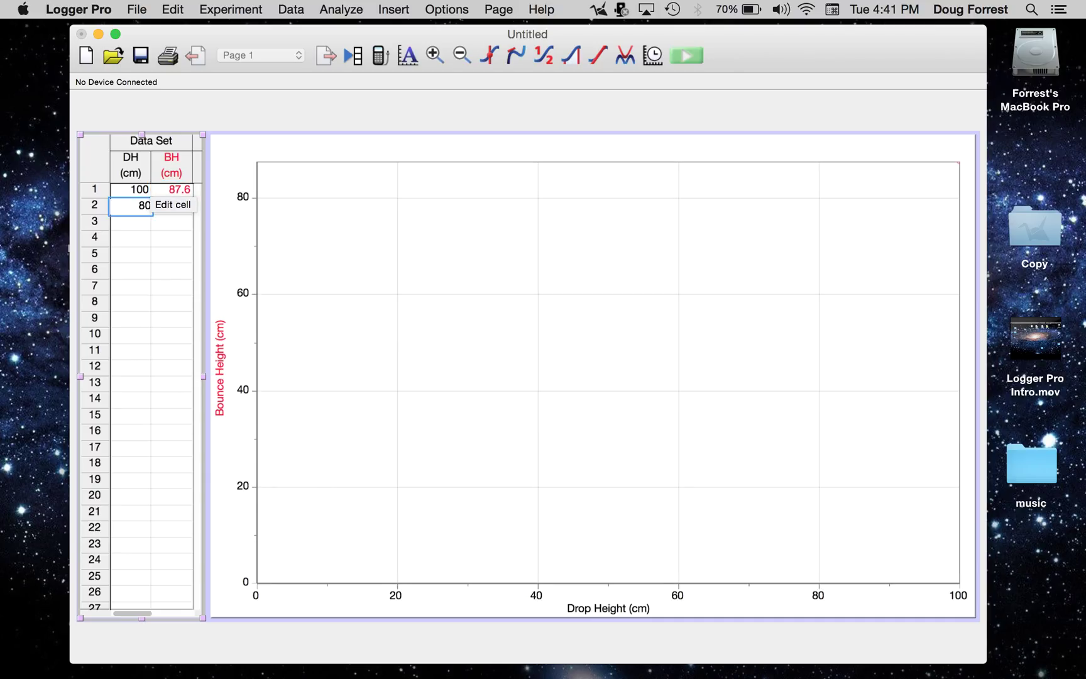
key("Tab")
type("70.8")
key("Return")
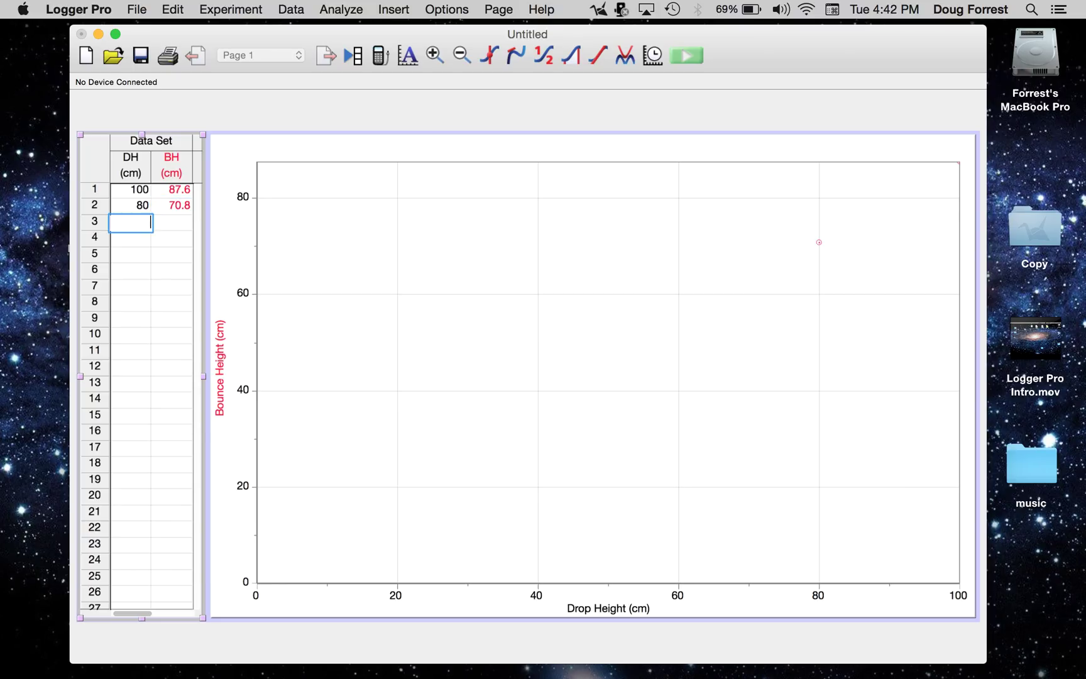
Enter drop and bounce heights of 60 and 52.4 in row 3, and 40 and 36 in row 4.
type("60")
key("Tab")
type("52.4")
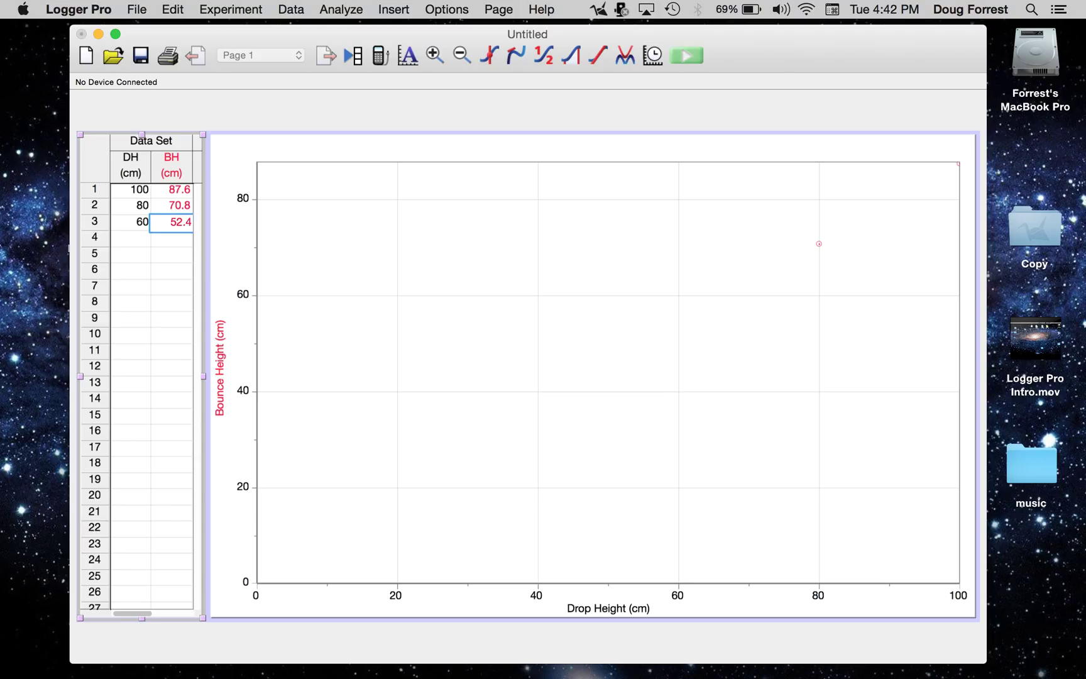
key("Return")
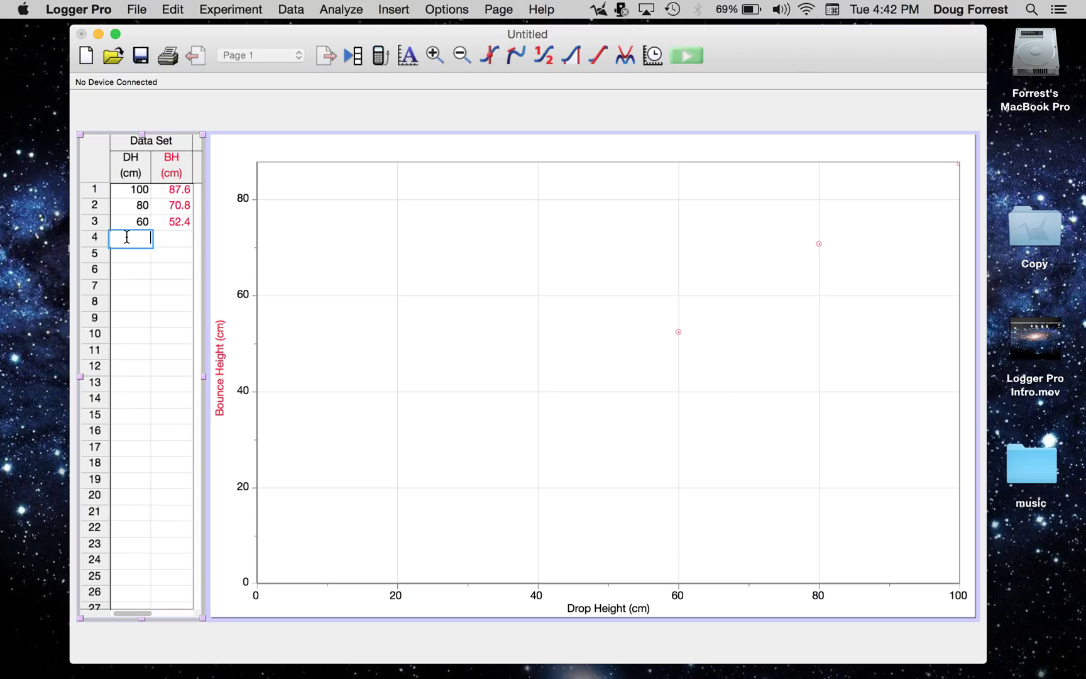
type("40")
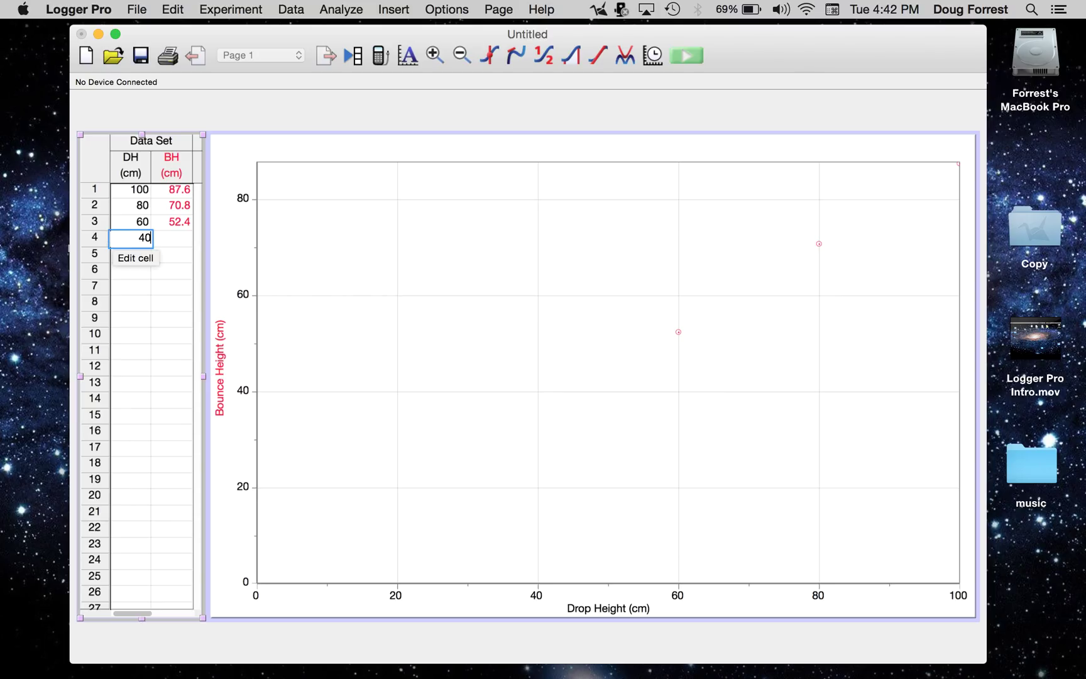
key("Tab")
type("36")
key("Return")
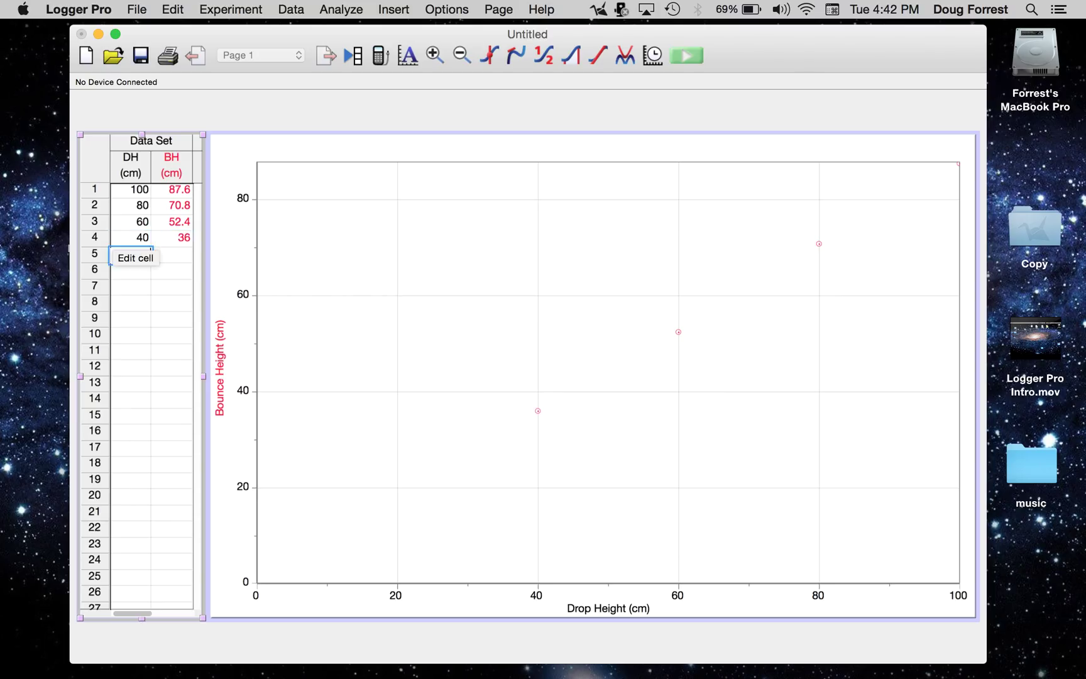
Enter drop and bounce heights of 20 and 18.5 in row 5, and 0 and 0 in row 6.
type("20")
key("Tab")
type("18.5")
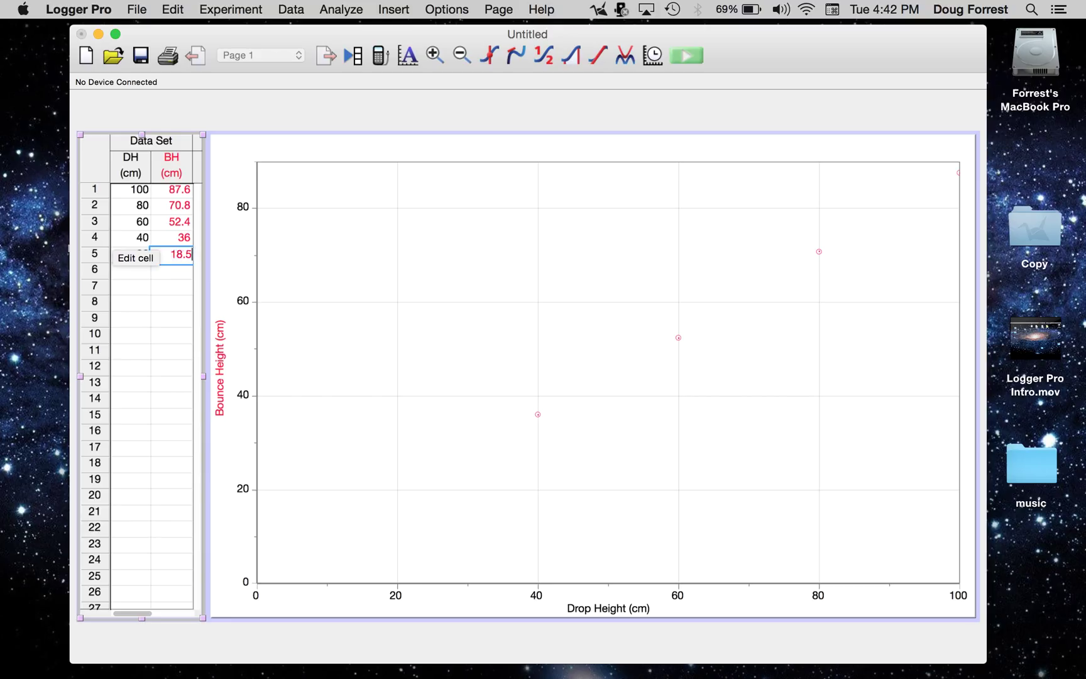
key("Return")
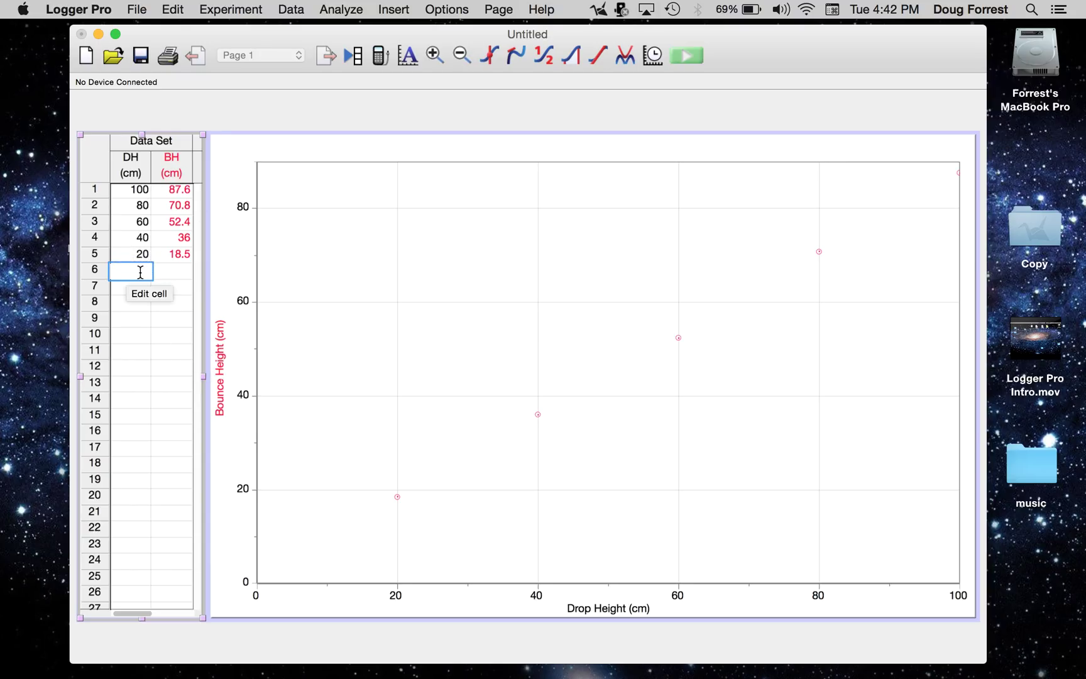
type("0")
key("Tab")
type("0")
key("Tab")
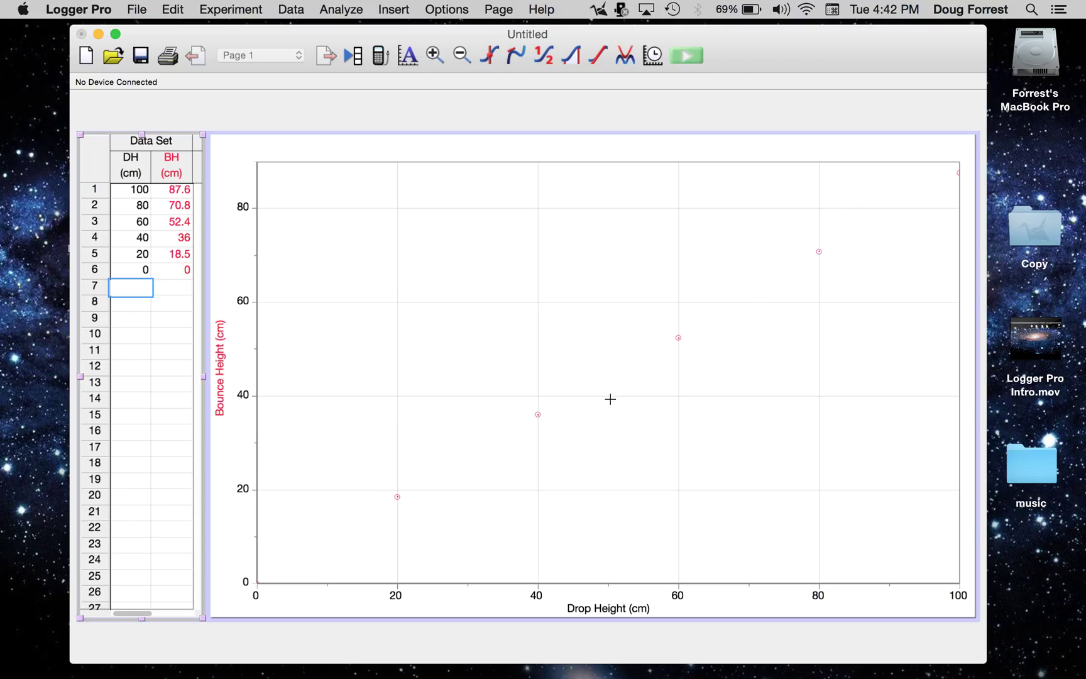
Set the graph's title to "Bounce Height vs. Drop Height" in its graph options.
double_click(582, 285)
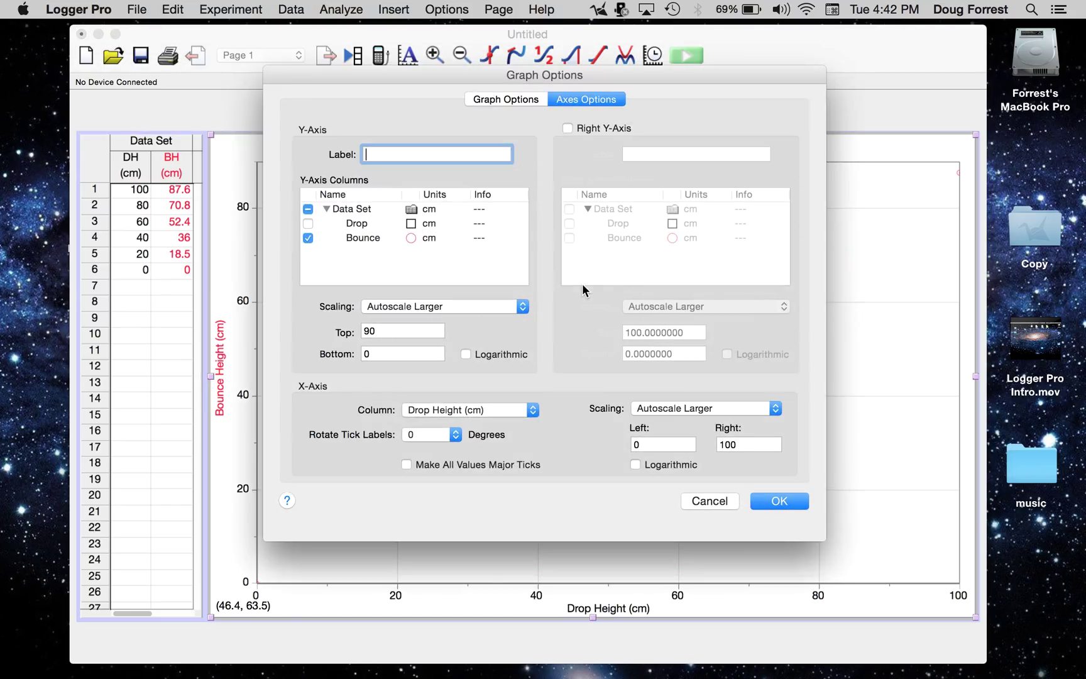
left_click(501, 101)
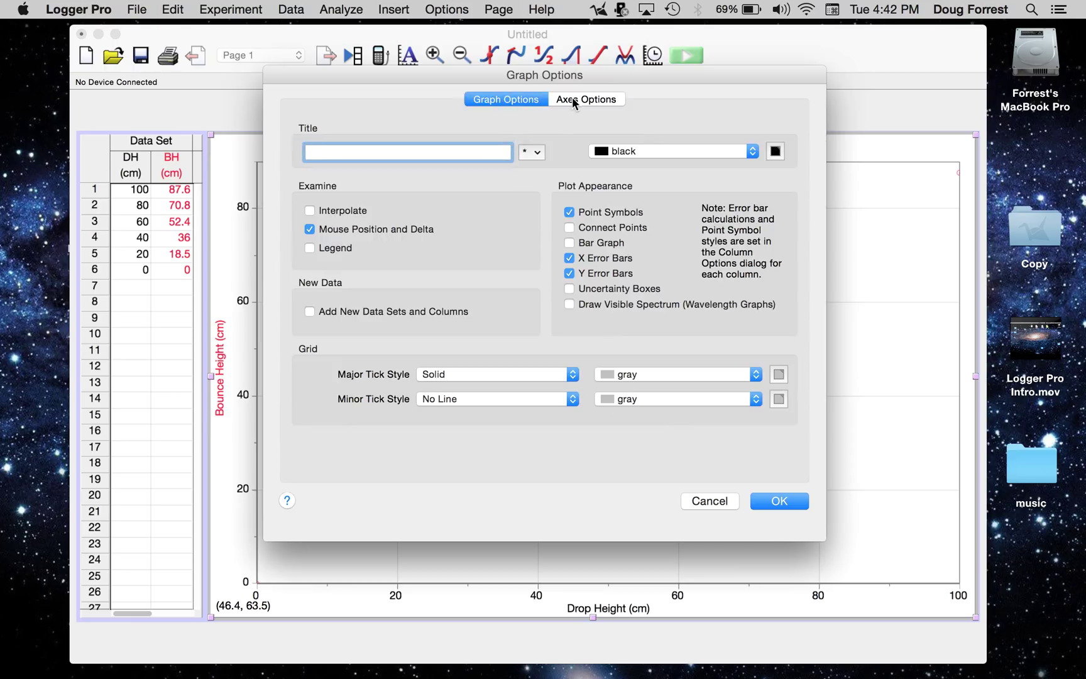
left_click(573, 100)
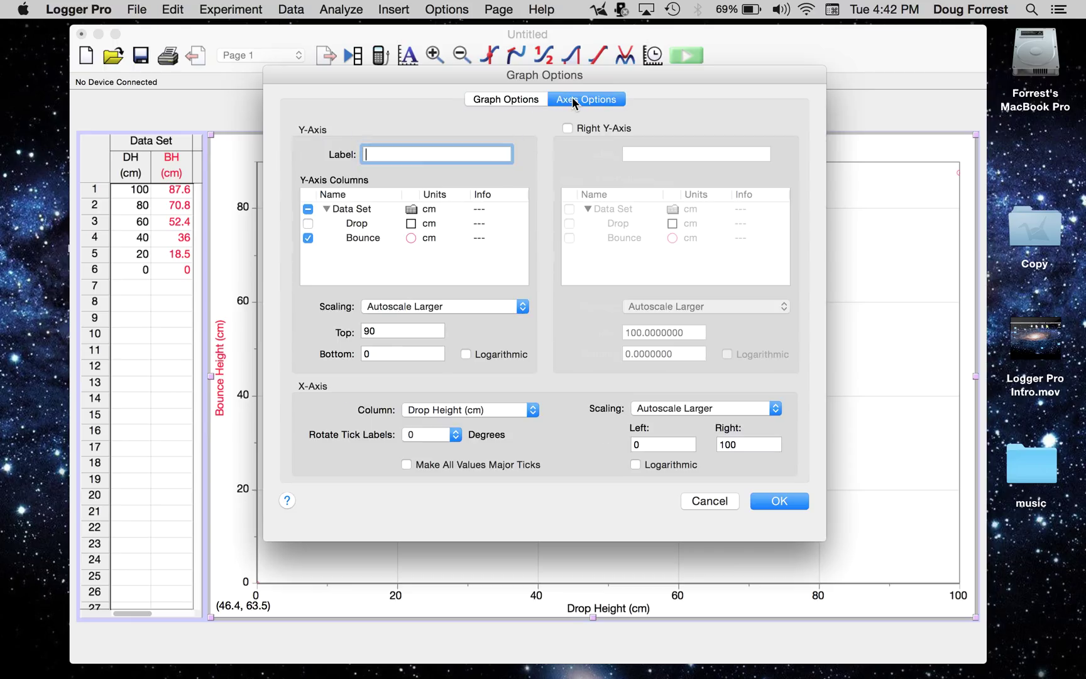
left_click(517, 103)
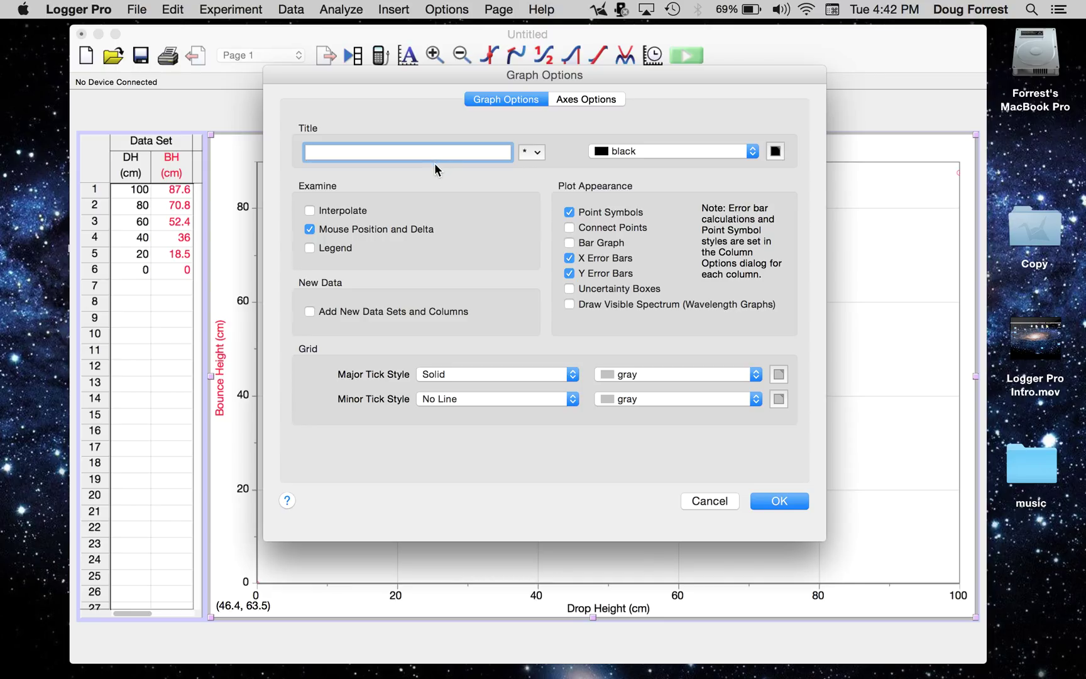
type("Bounce Height vs. Drop Height")
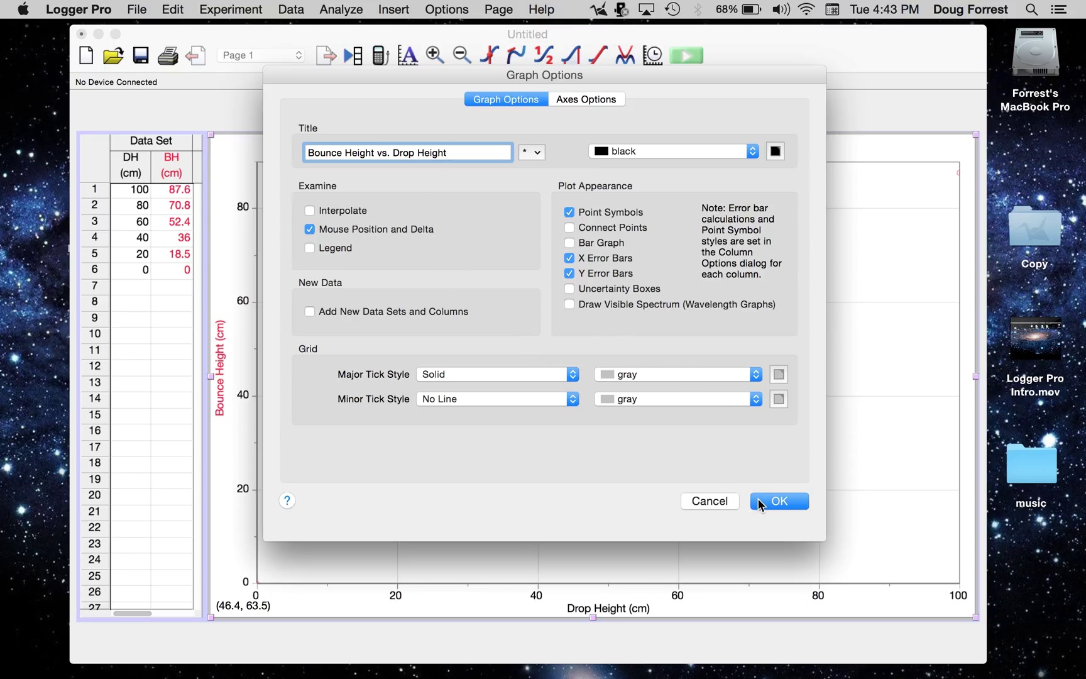
left_click(569, 227)
left_click(569, 227)
left_click(570, 212)
left_click(569, 213)
Apply the graph options to the graph.
left_click(797, 505)
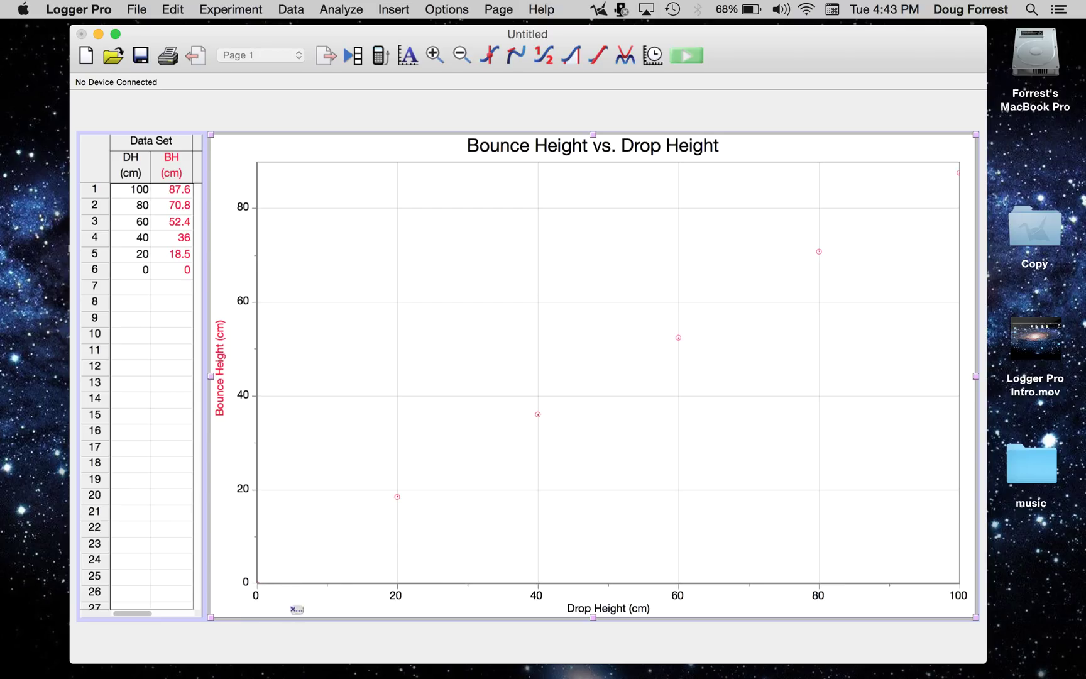
left_click(325, 11)
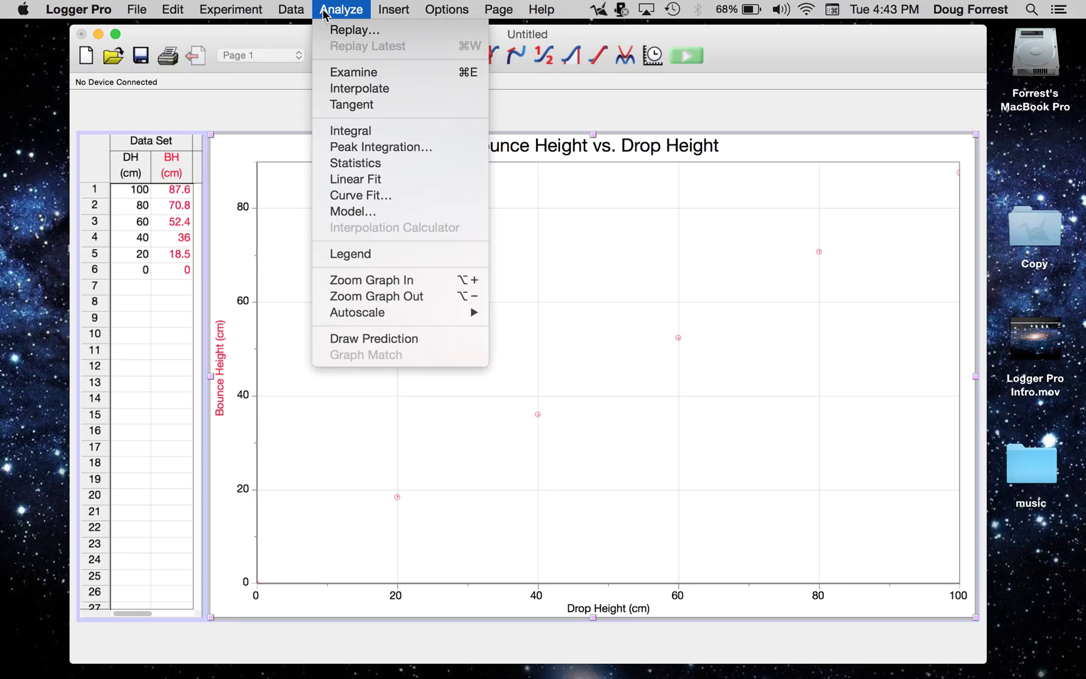
mouse_move(343, 314)
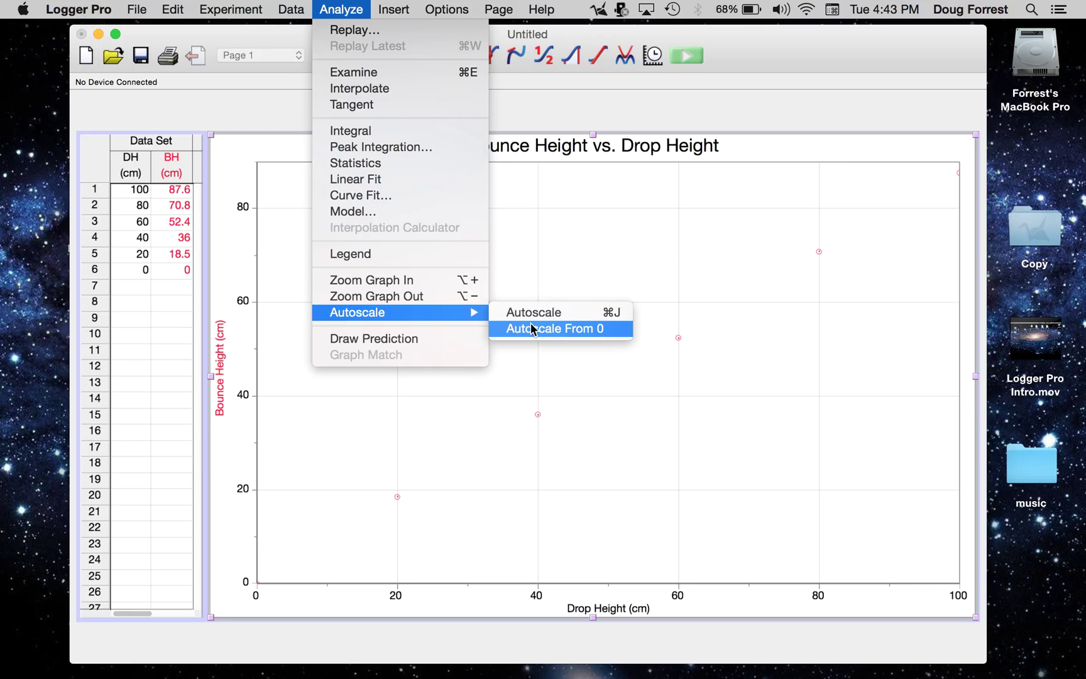
left_click(560, 249)
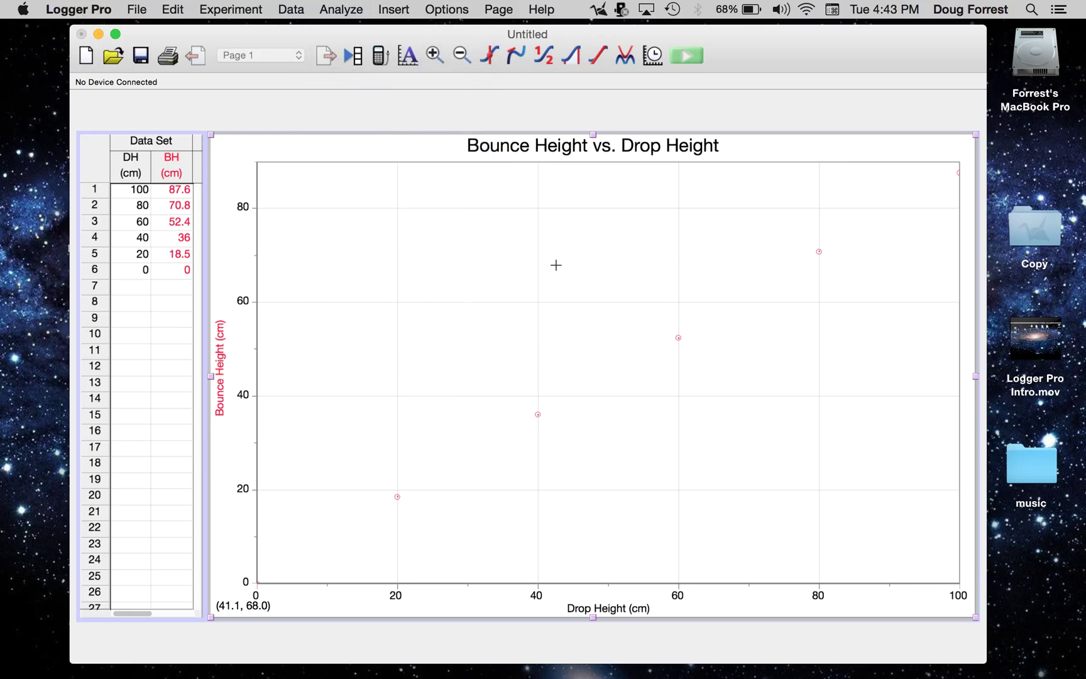
Set both the Y-axis and X-axis scaling of the graph to Autoscale From 0 and apply the options.
double_click(557, 265)
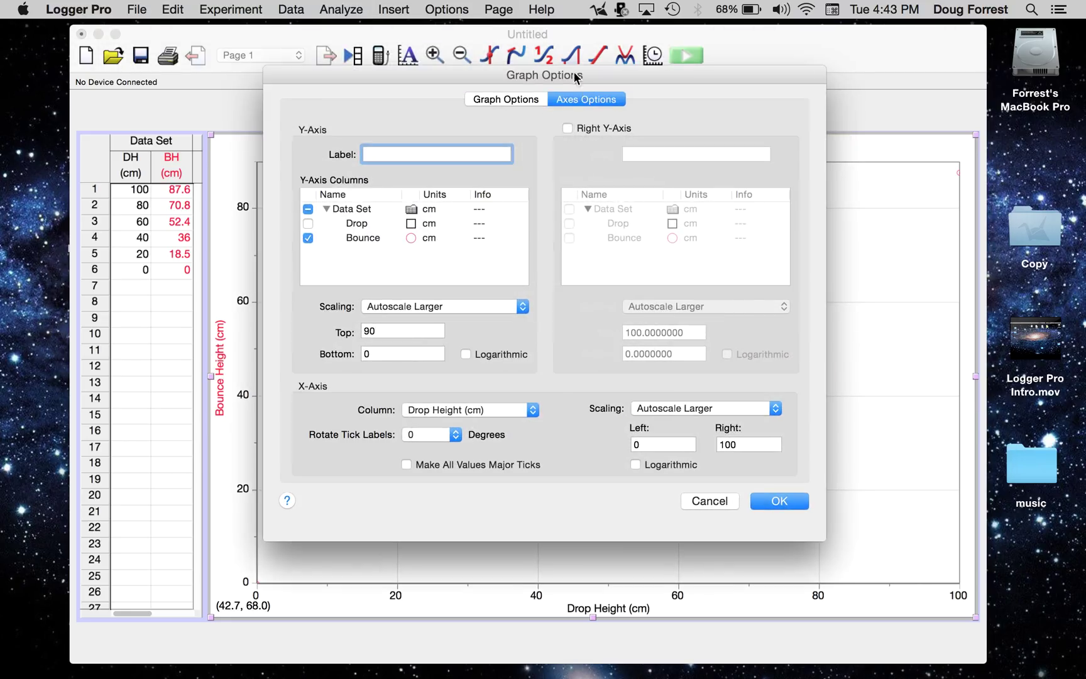
left_click(524, 99)
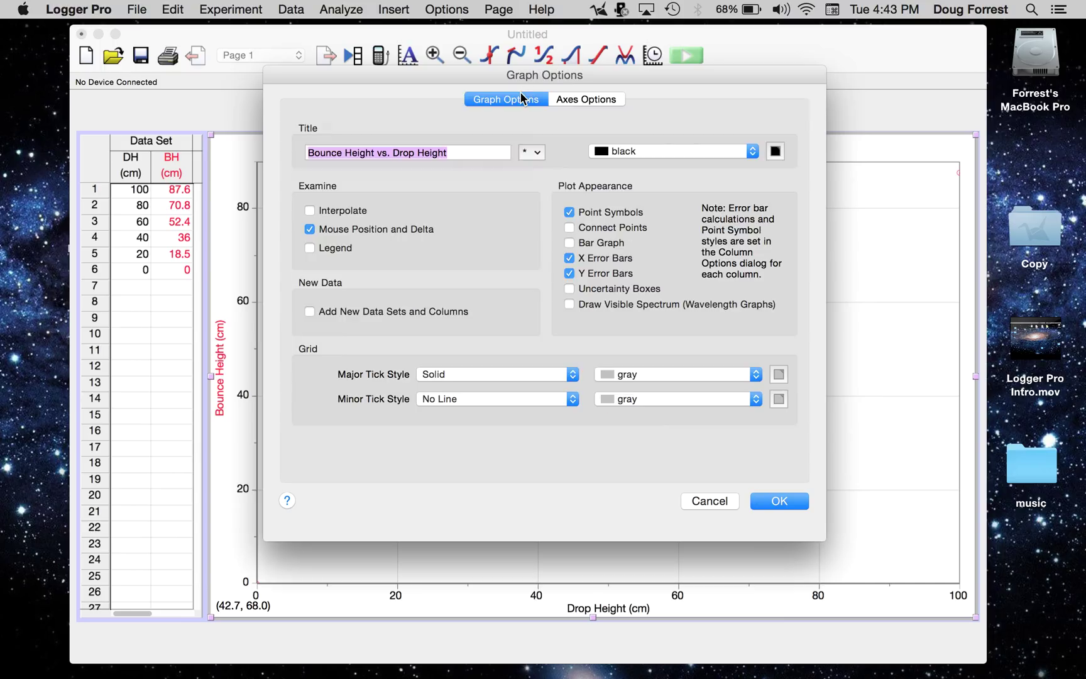
left_click(576, 100)
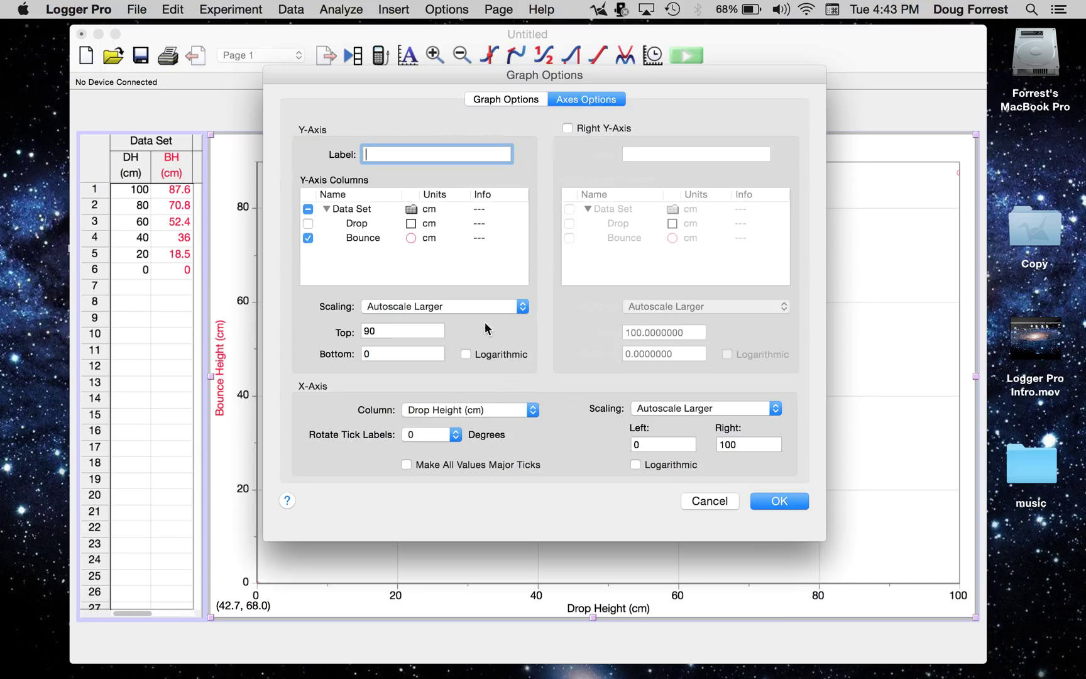
left_click(474, 305)
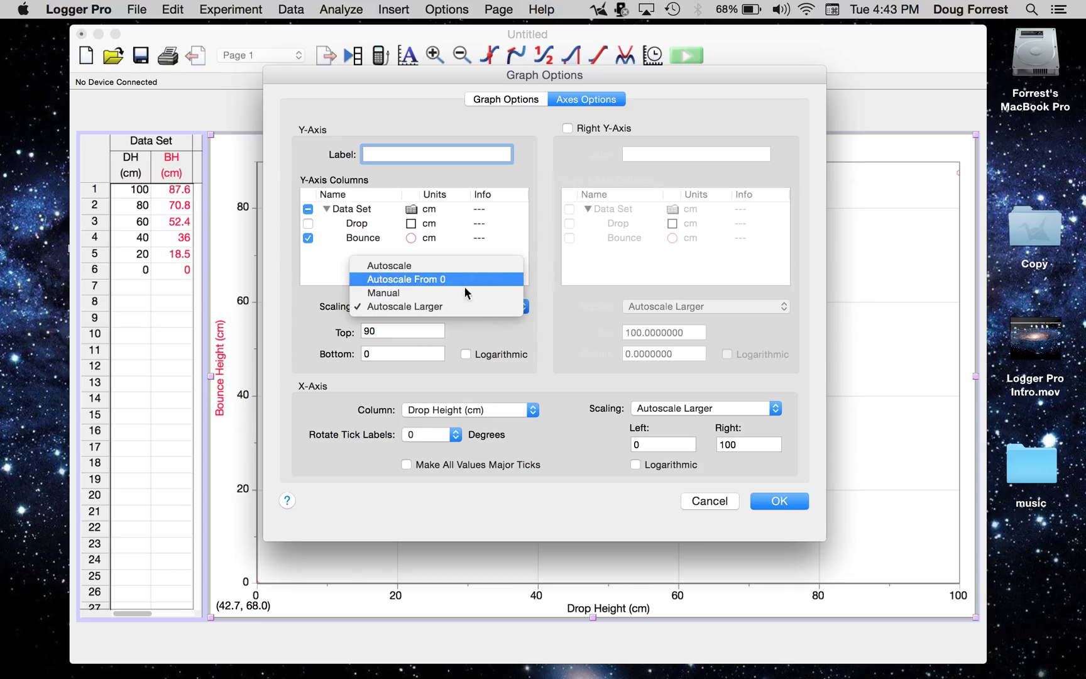
left_click(459, 277)
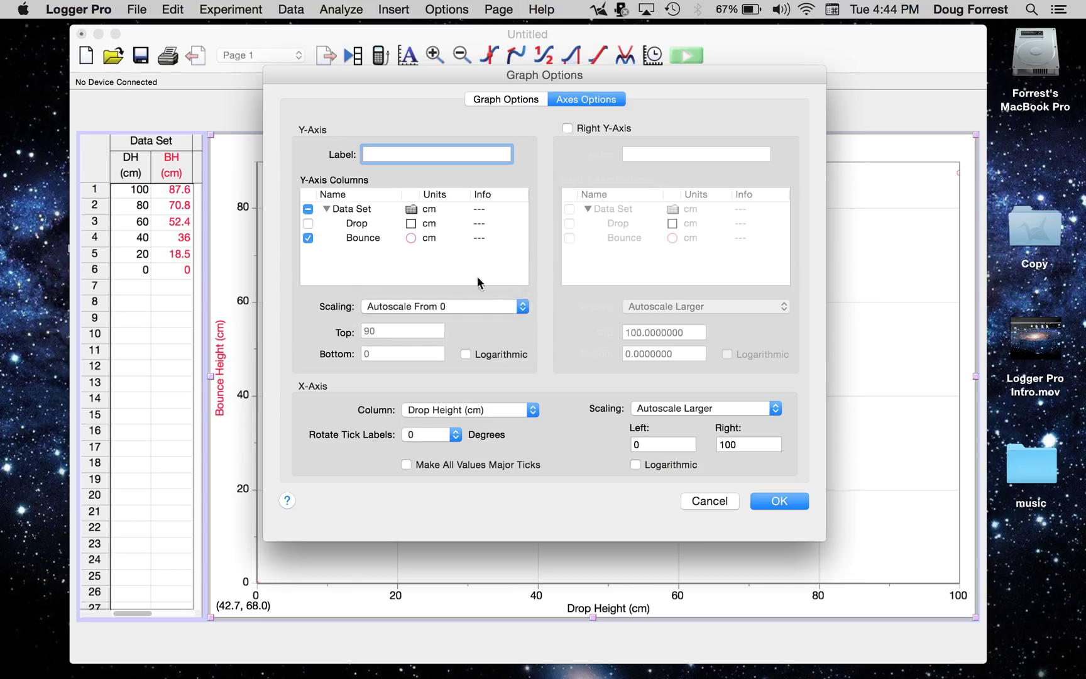
left_click(712, 406)
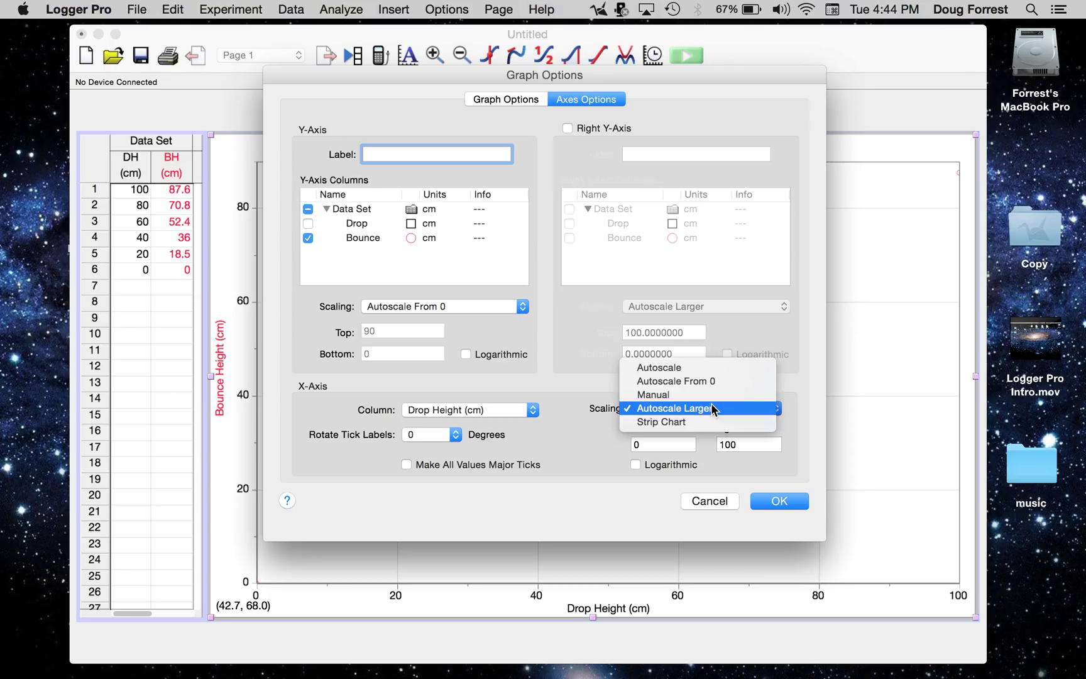
left_click(712, 381)
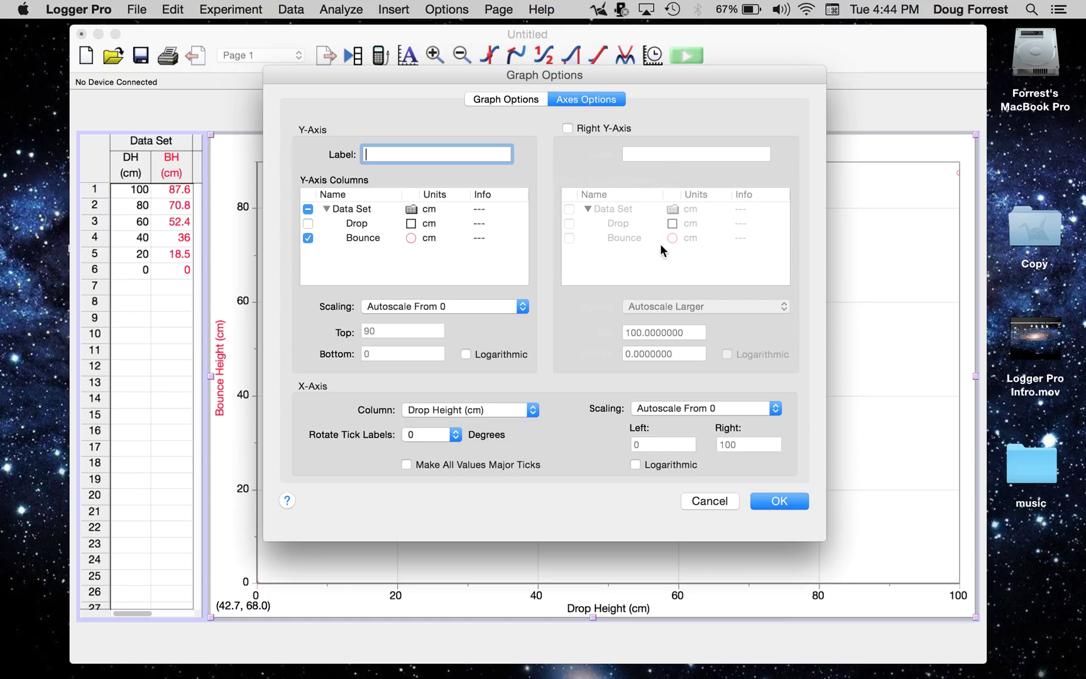
left_click(776, 502)
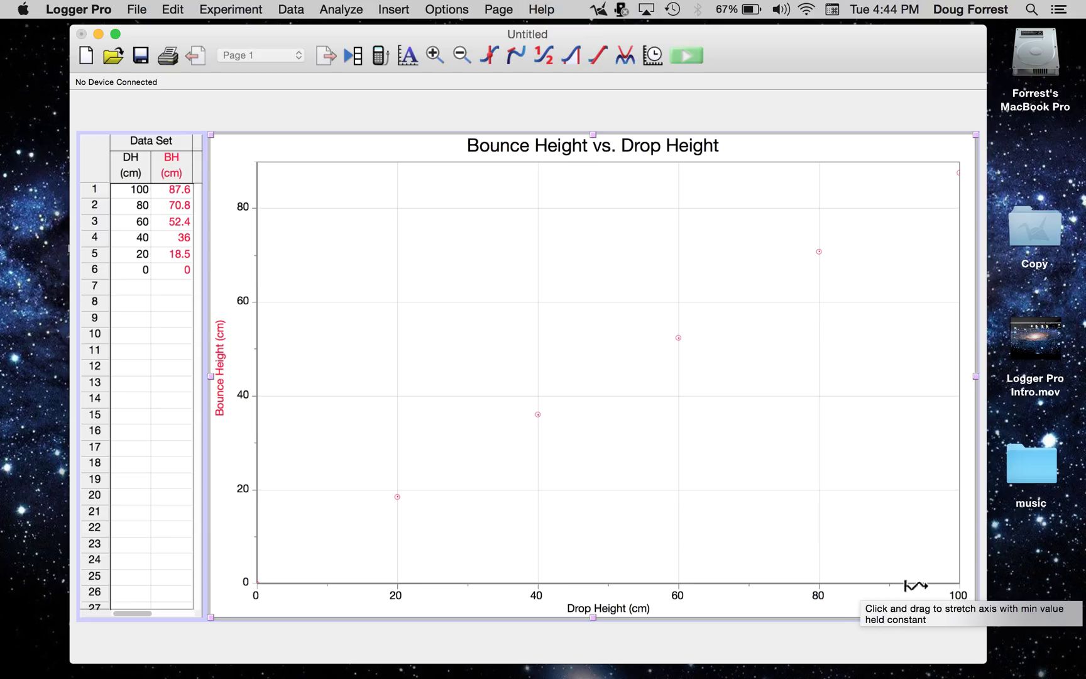
Stretch the drop height and bounce height axes slightly so the highest data point sits inside the plot area.
left_click_drag(916, 585, 891, 585)
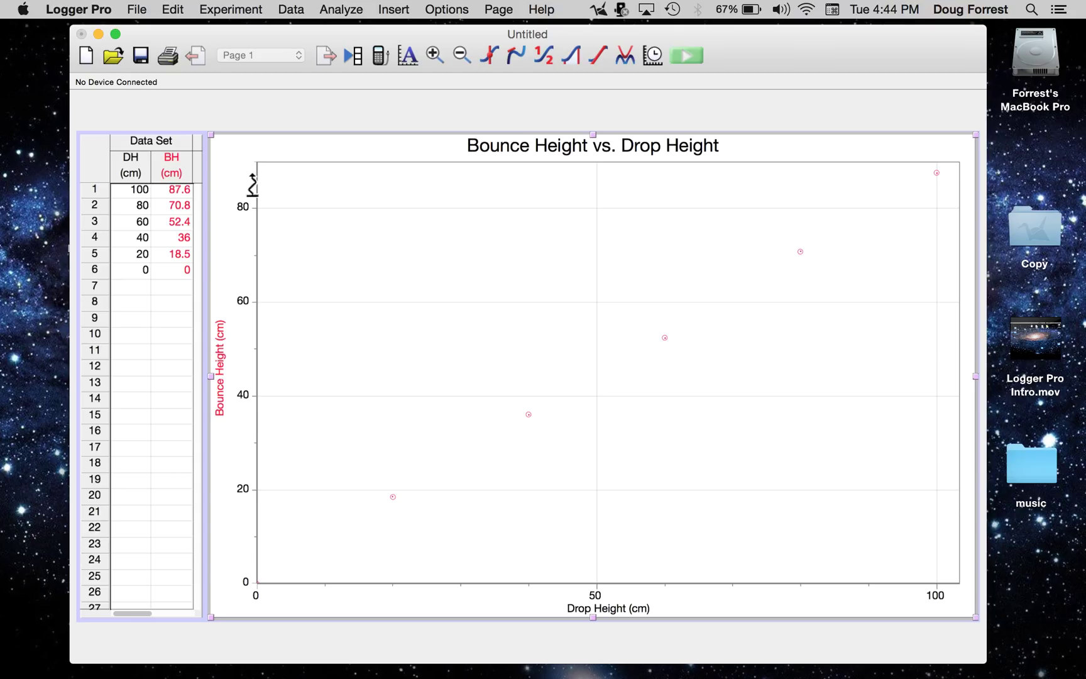
left_click_drag(252, 184, 252, 197)
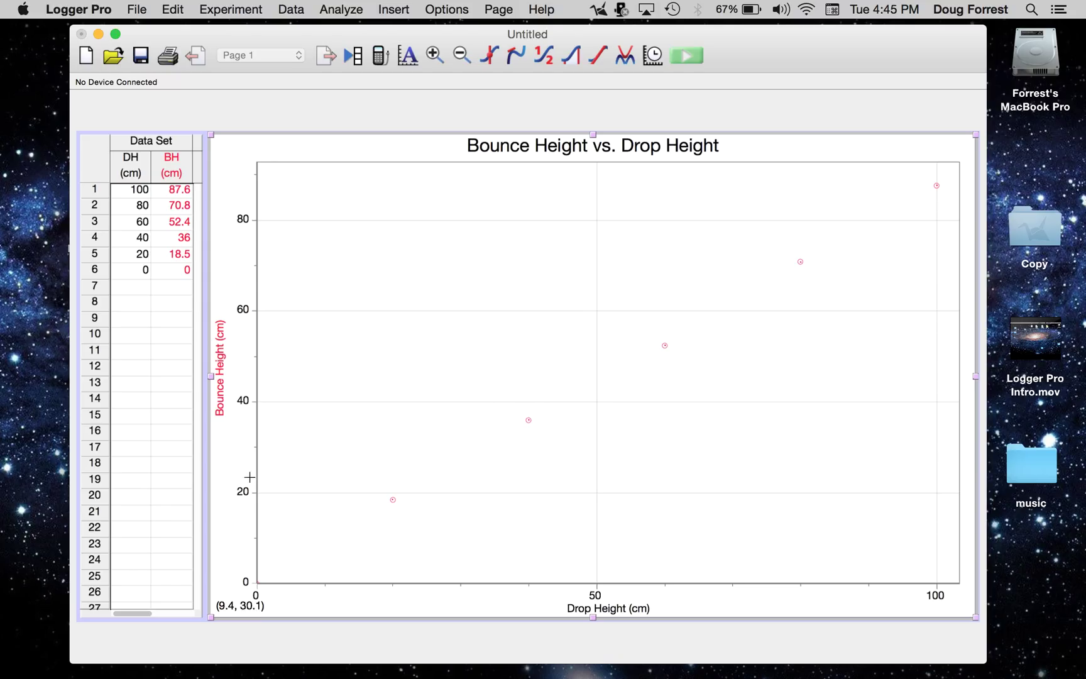
Add a linear fit to the plotted bounce height data.
left_click_drag(261, 478, 701, 423)
left_click(768, 400)
left_click(598, 58)
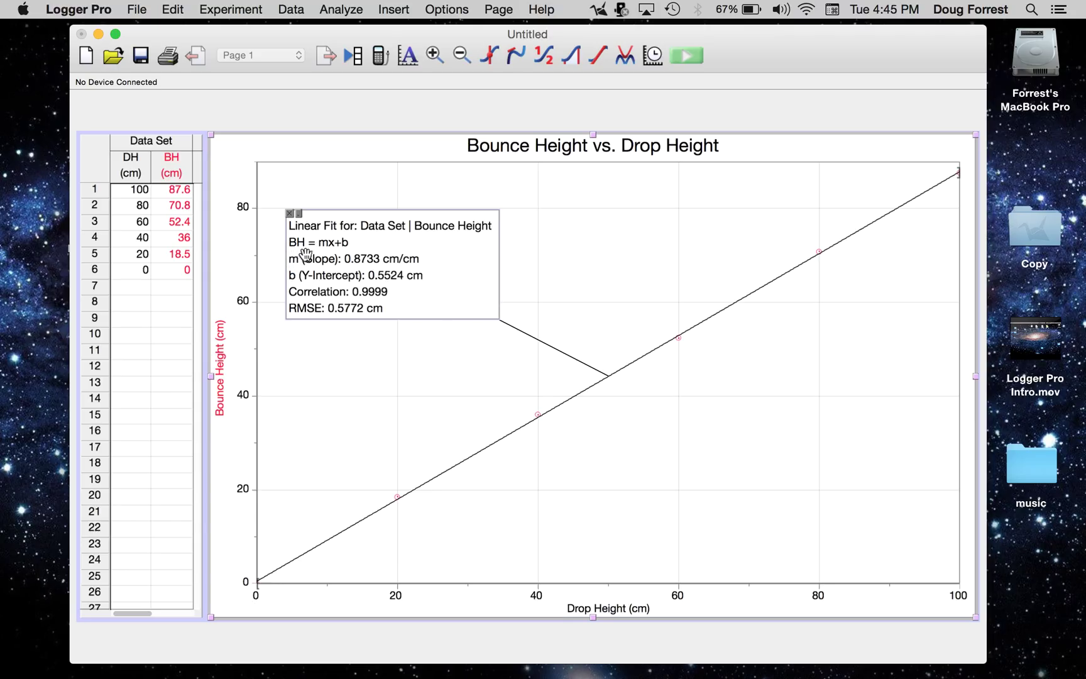
Set the linear fit box's font size to 20 and move the box into the empty area below the fit line.
double_click(402, 242)
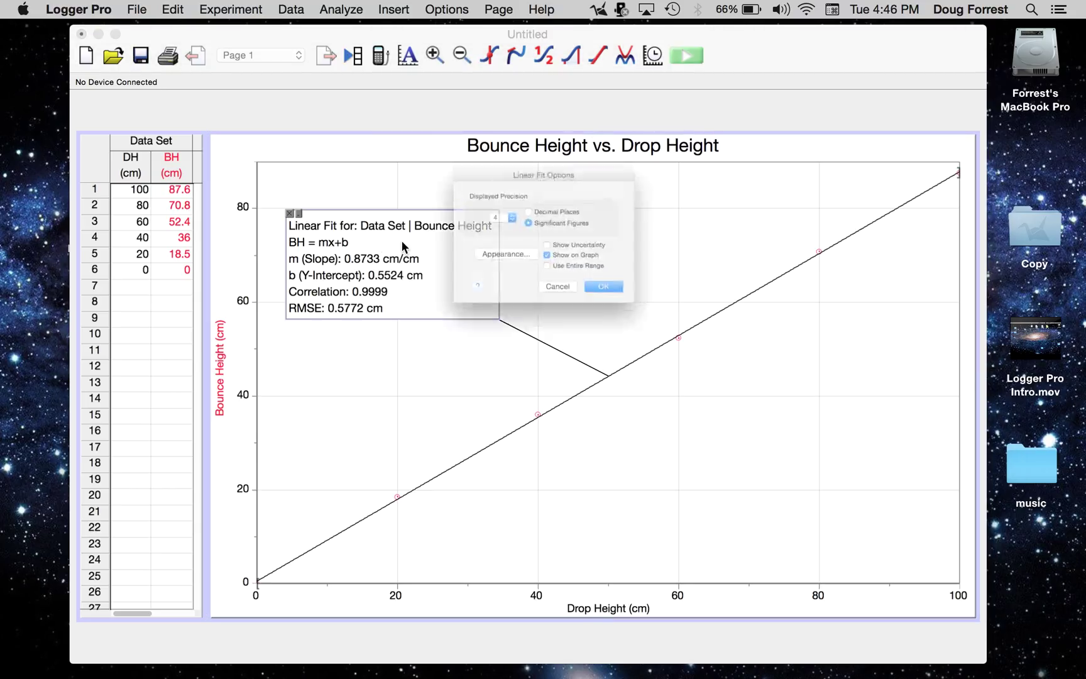
left_click(512, 258)
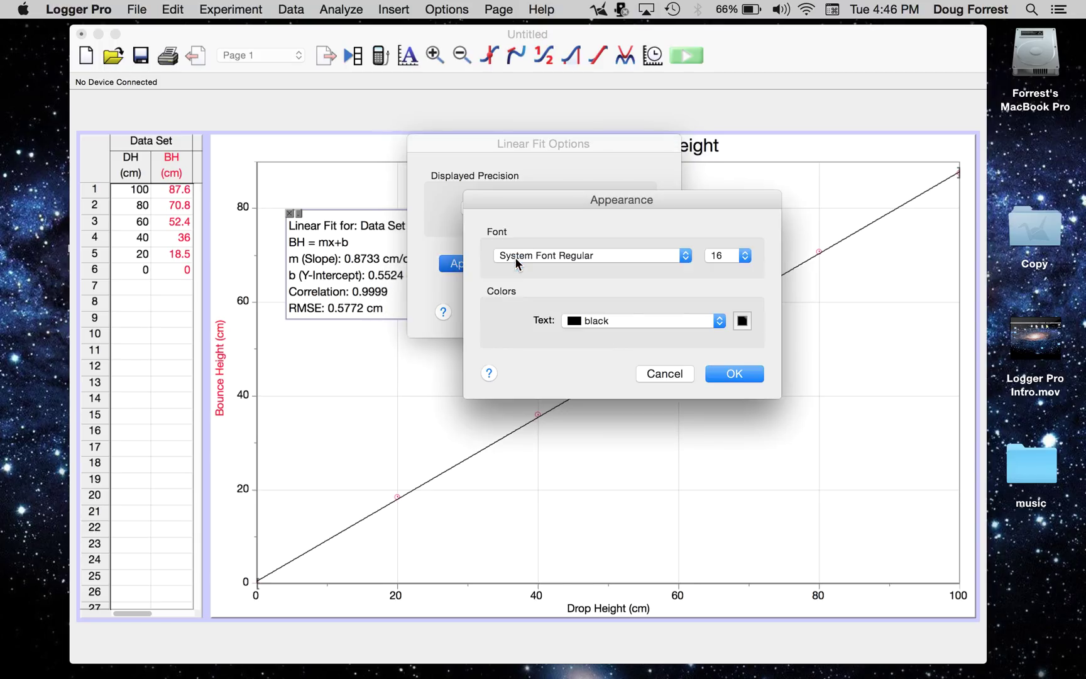
left_click(727, 255)
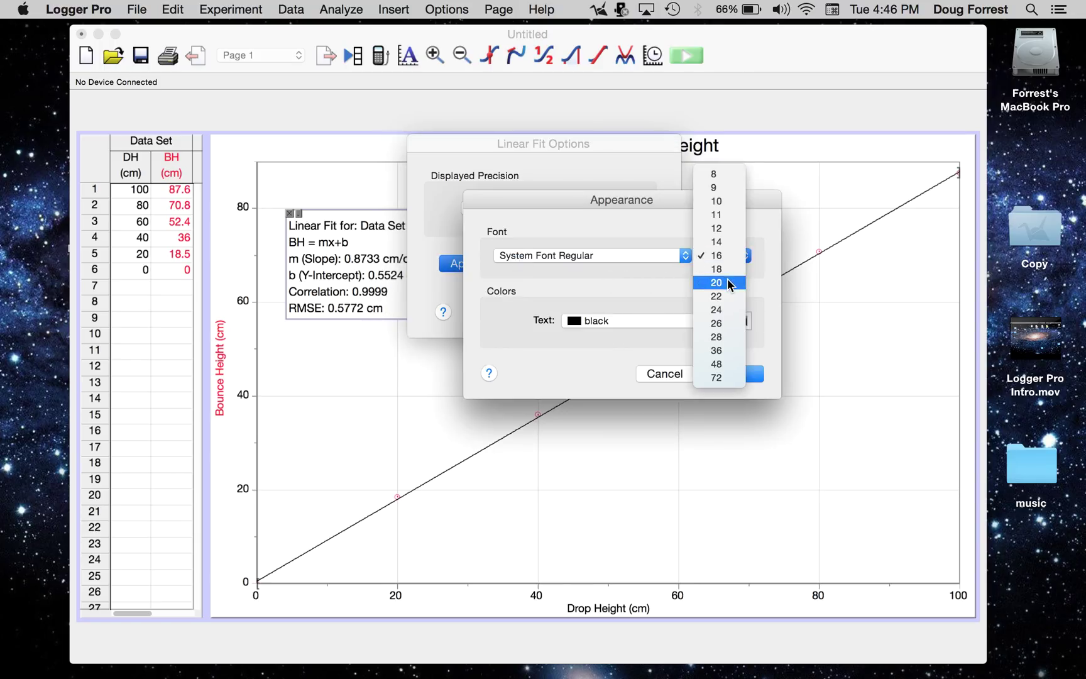
left_click(728, 279)
left_click(729, 376)
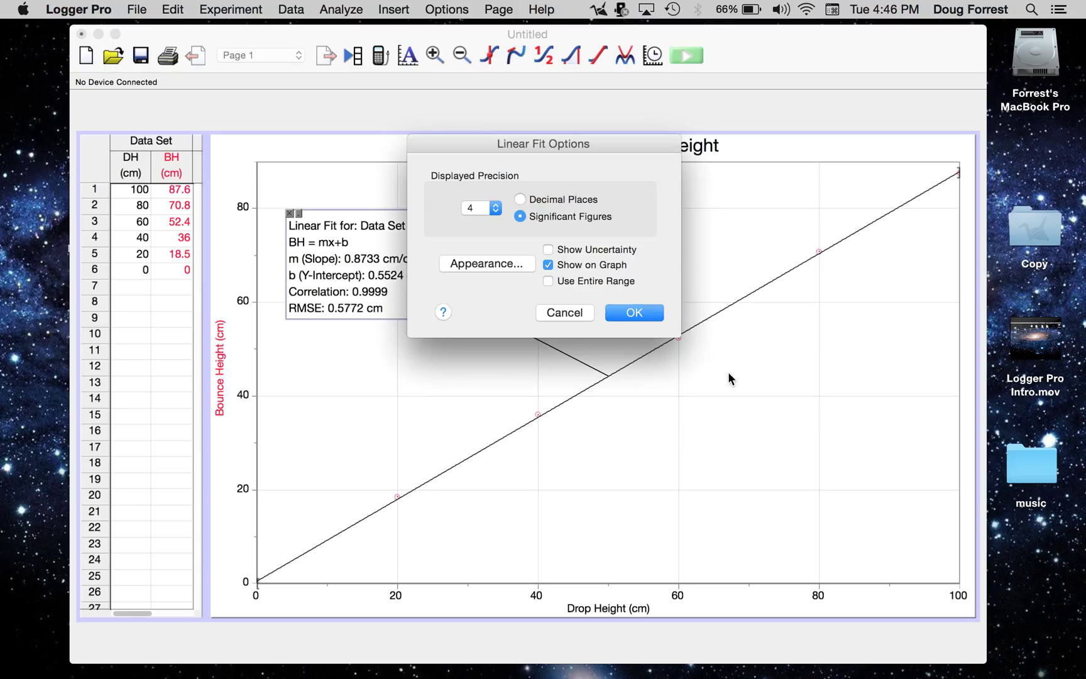
left_click(635, 312)
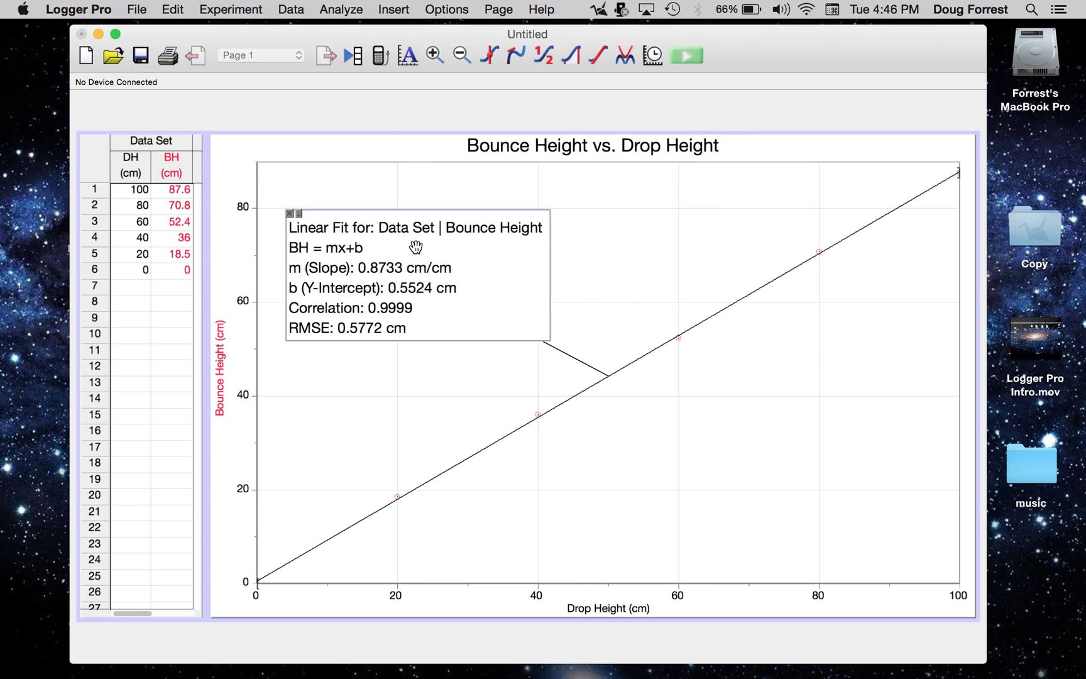
mouse_move(415, 247)
left_mouse_down()
mouse_move(662, 434)
mouse_move(801, 459)
left_mouse_up()
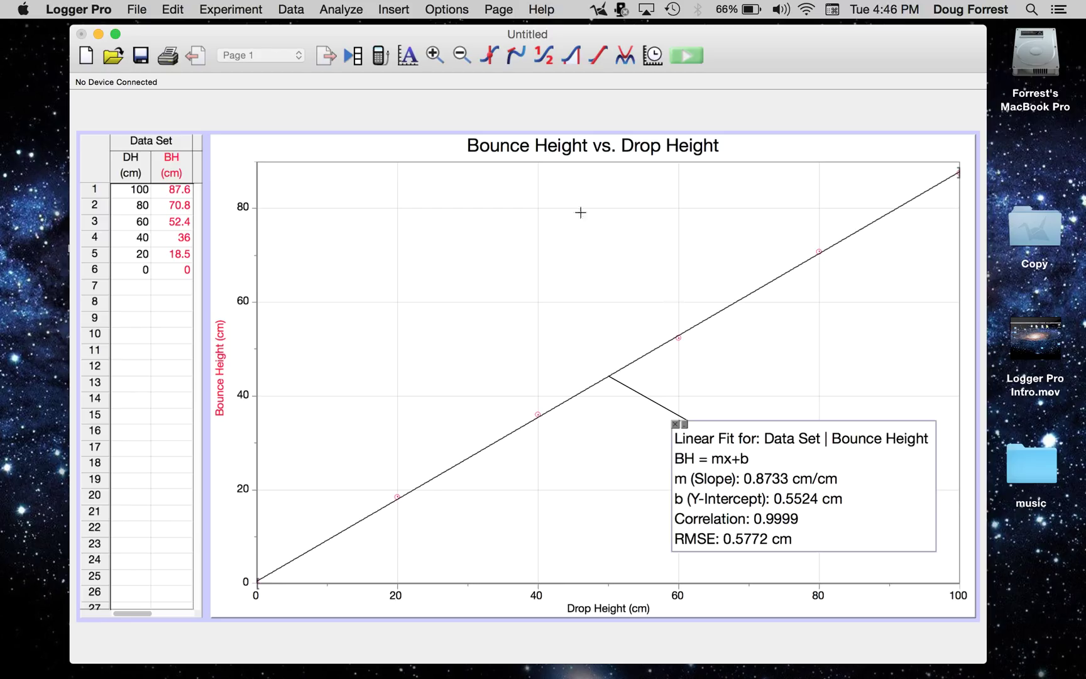
Save the file to the Desktop as "Sample file 1 for Logger Pro tutorial.cmbl".
left_click(144, 10)
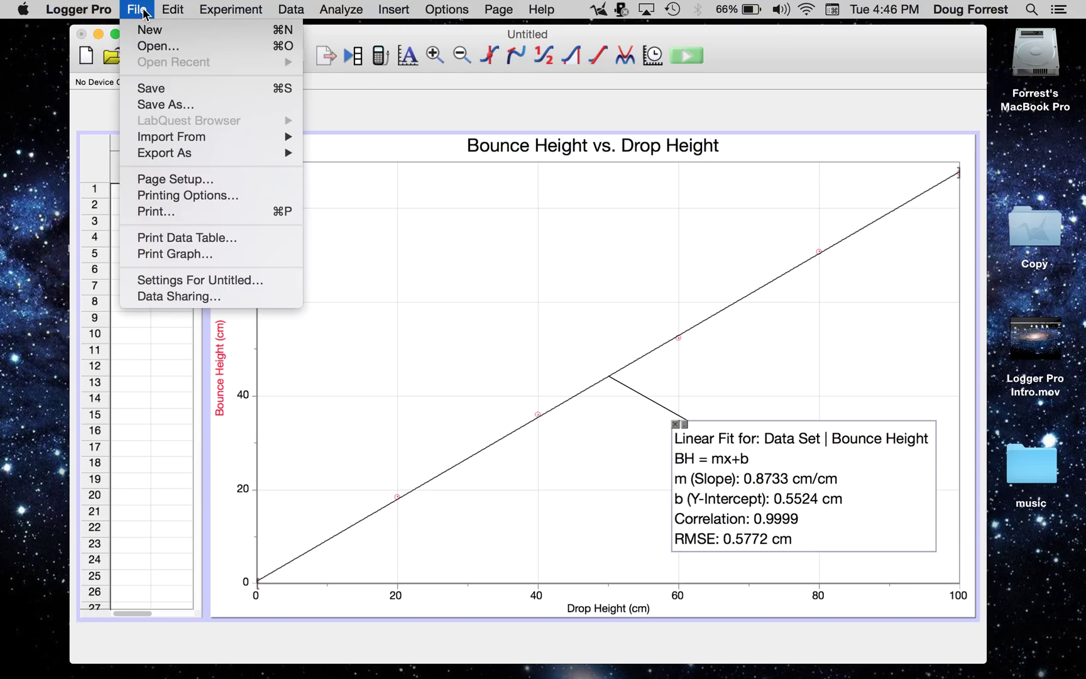
left_click(163, 104)
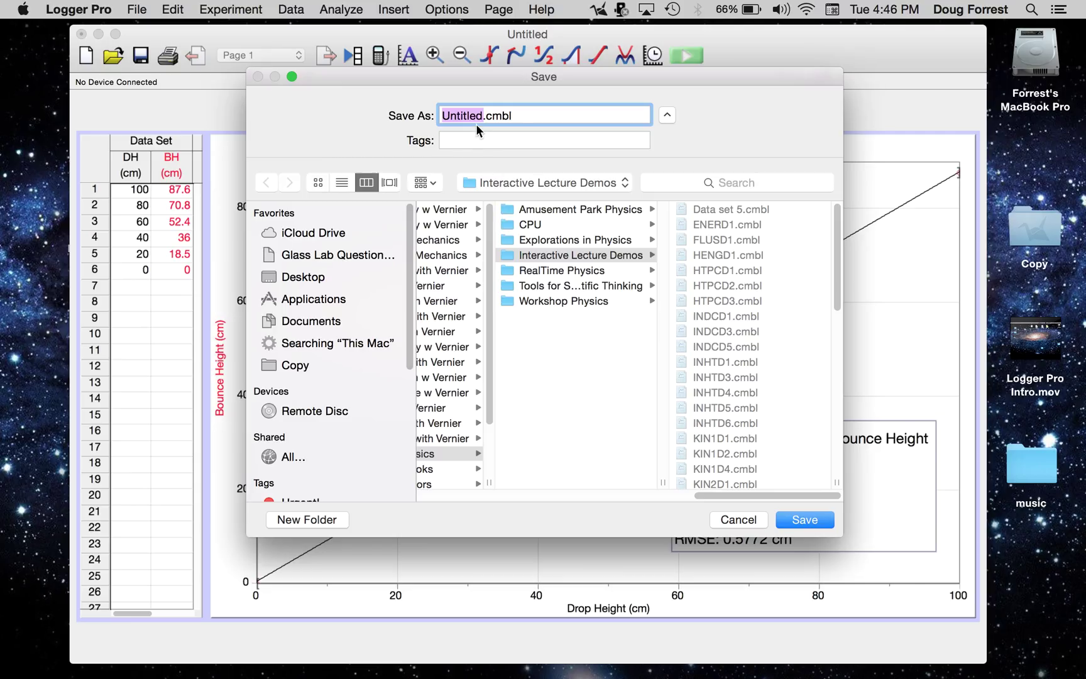
type("Sample file ")
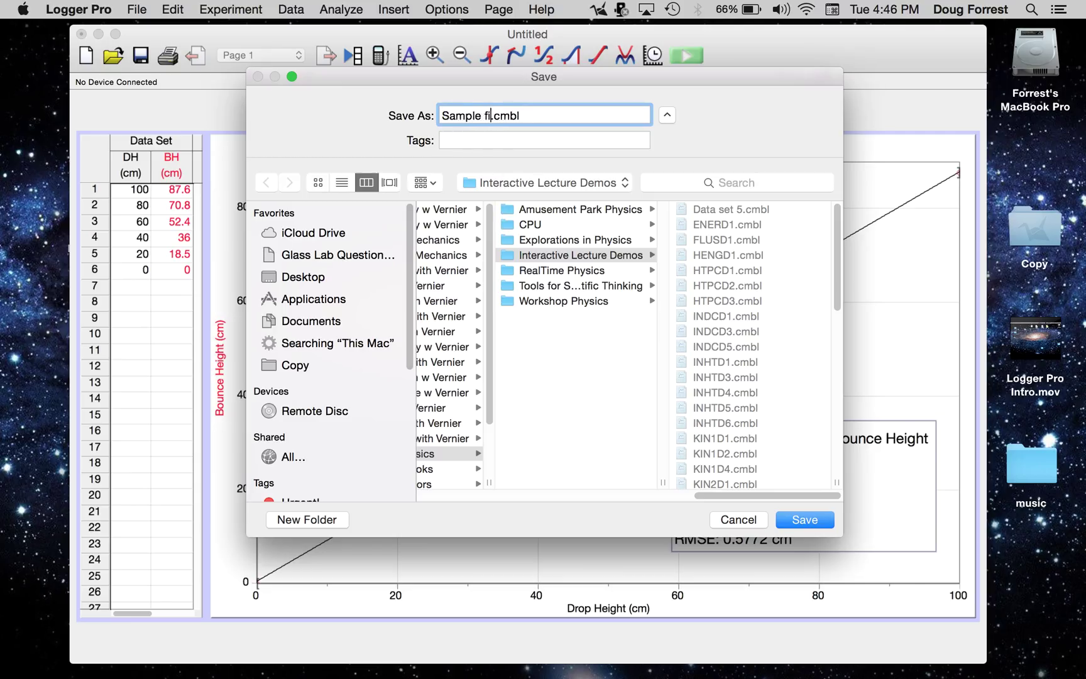
type("1")
left_click(305, 282)
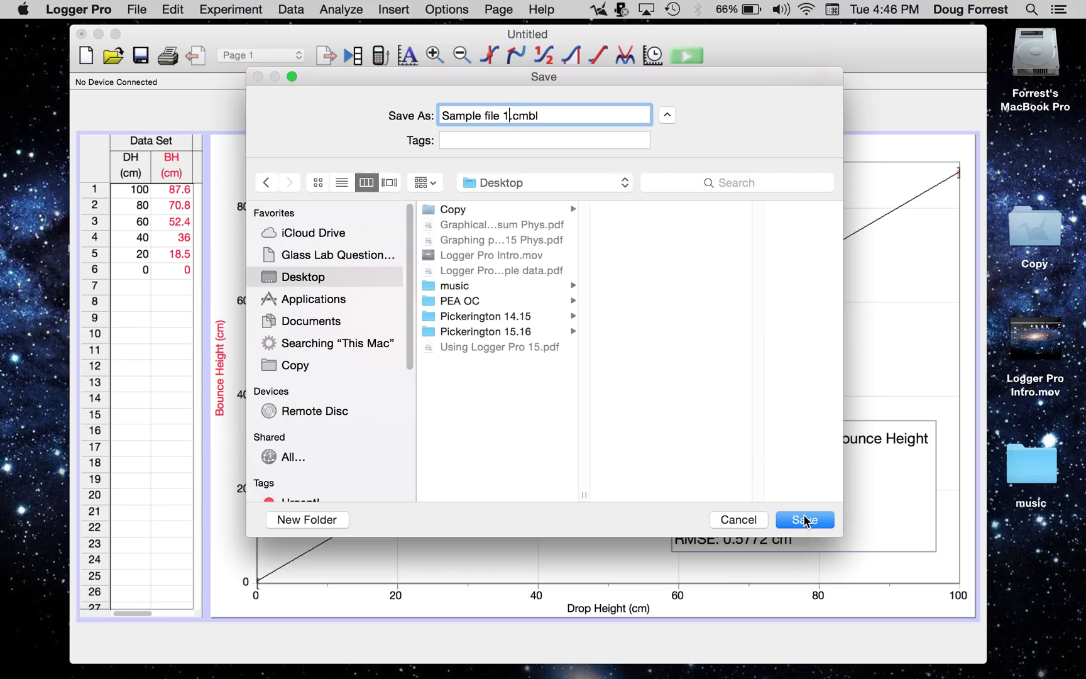
type("for Logger Pro tutorial")
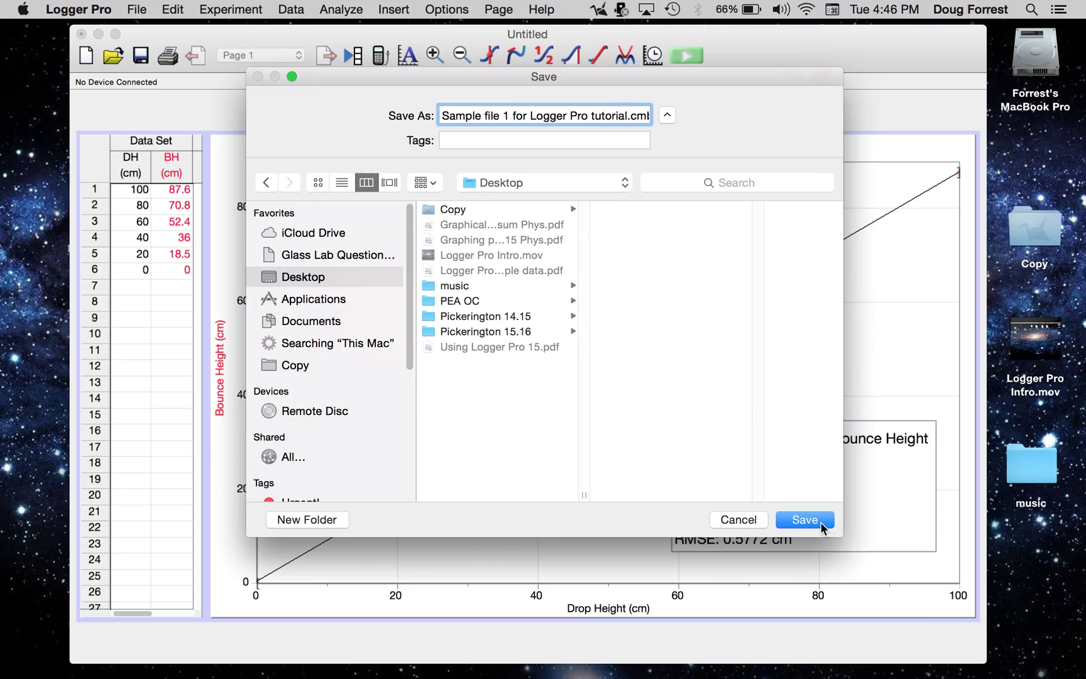
left_click(820, 522)
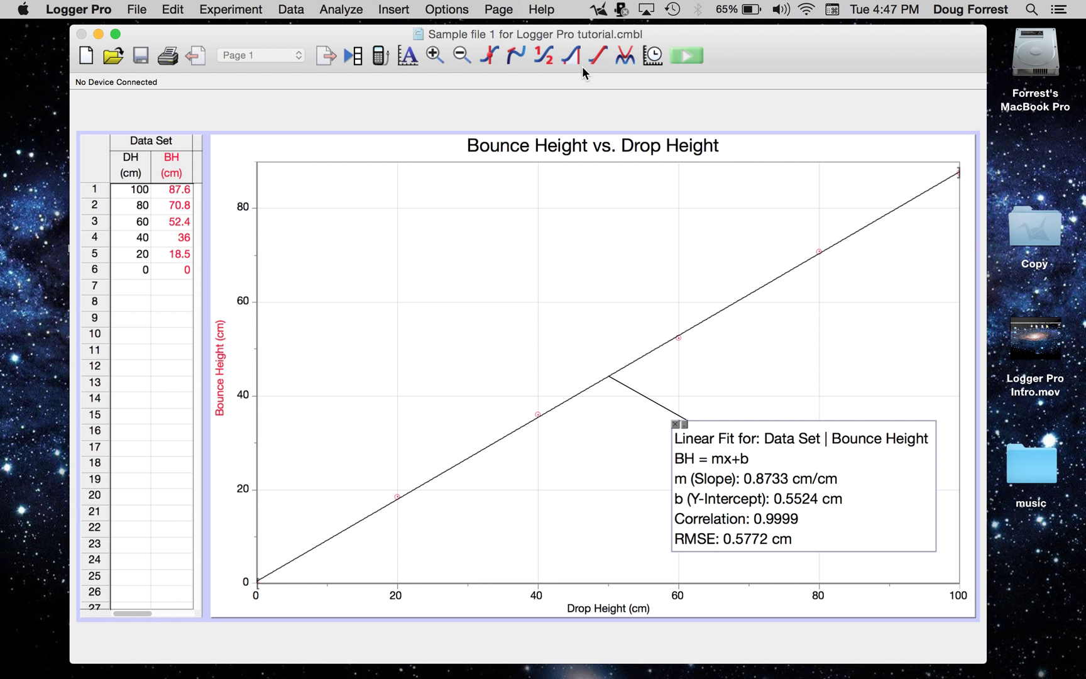
Move the graph window down to uncover the desktop and quit the graphing program.
left_click_drag(853, 34, 867, 84)
mouse_move(3, 296)
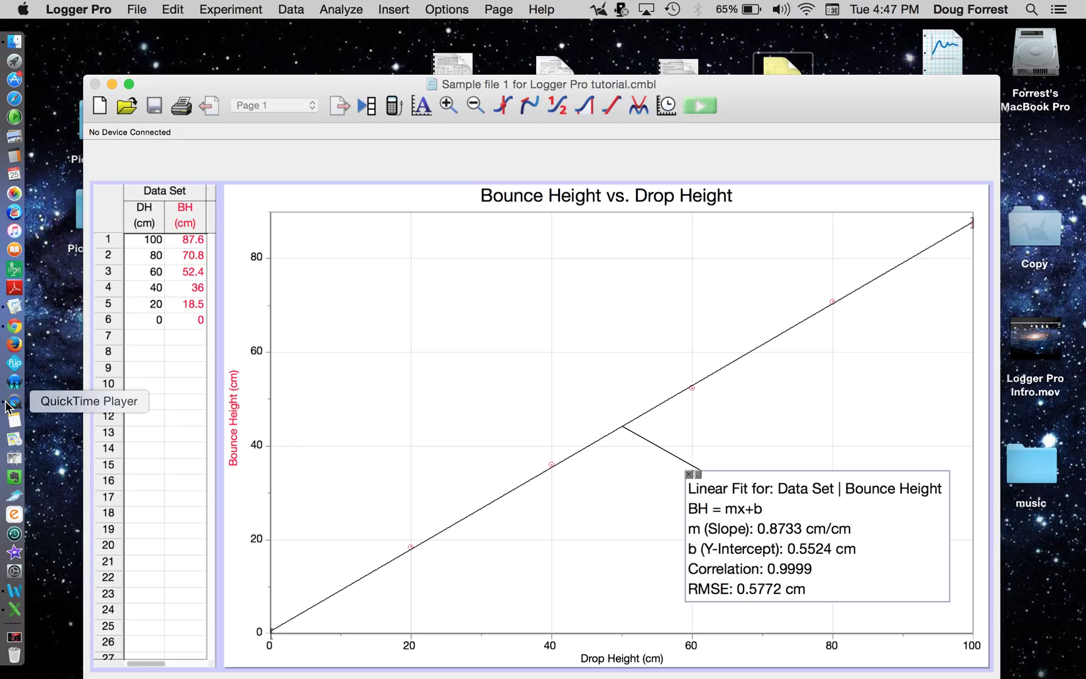
left_click(13, 403)
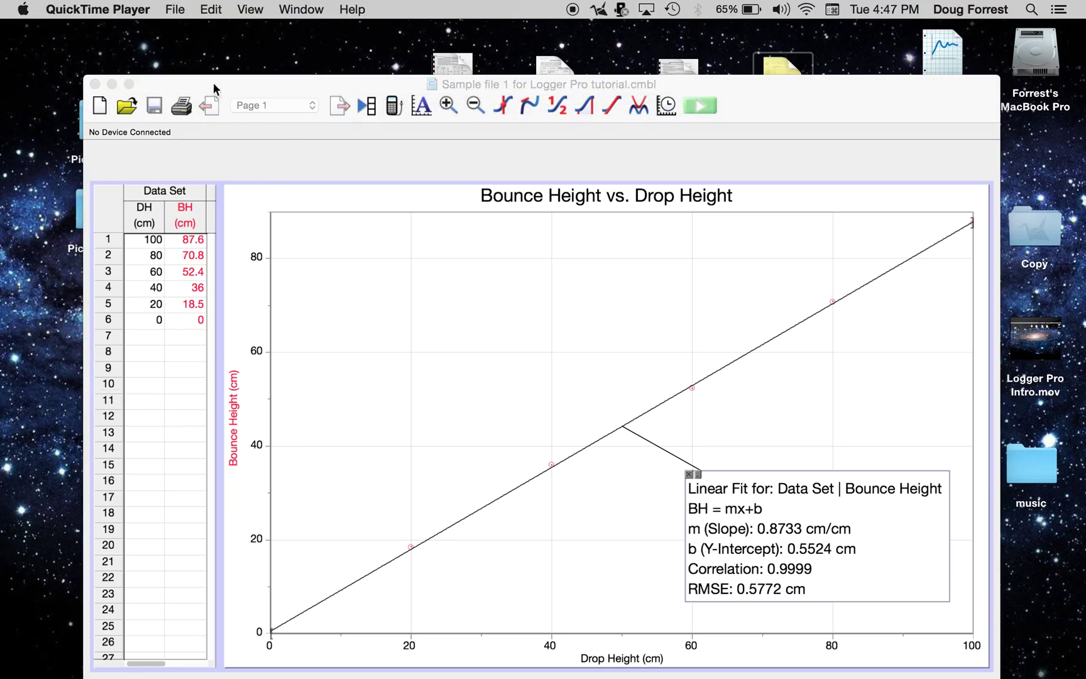
left_click(257, 89)
key("super+q")
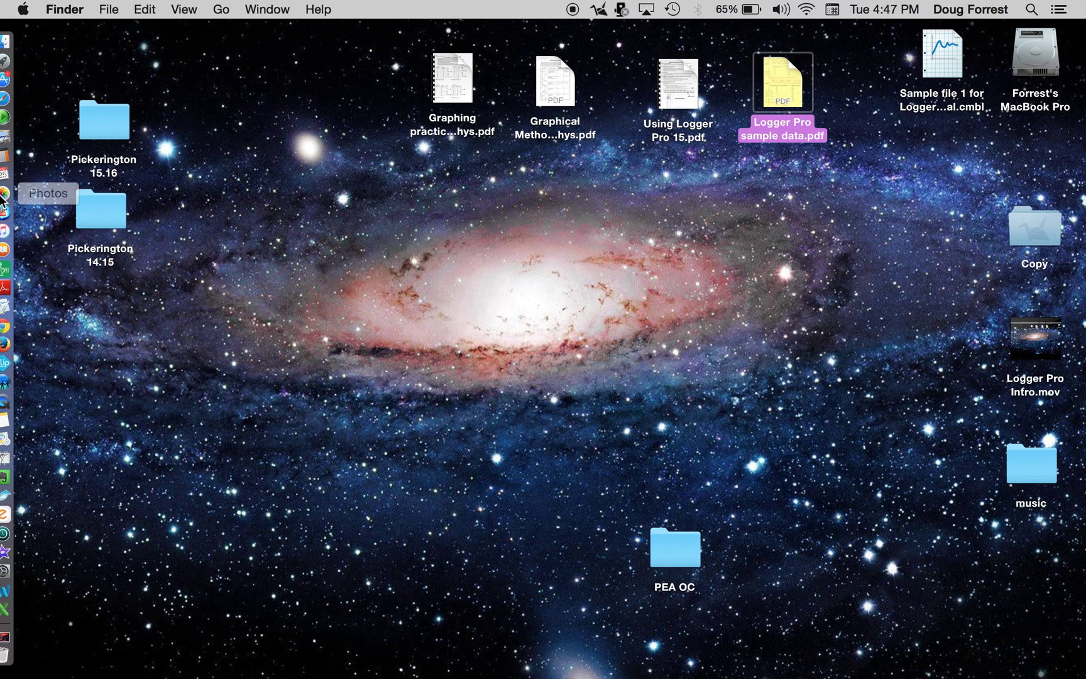
left_click(13, 406)
left_click(176, 12)
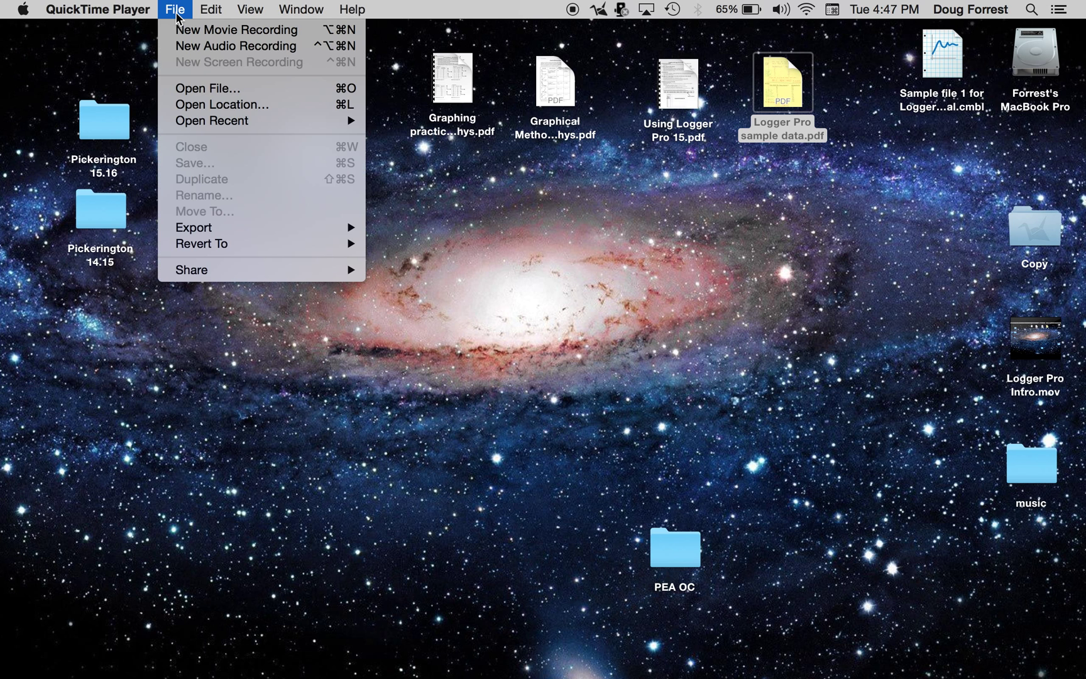
mouse_move(198, 118)
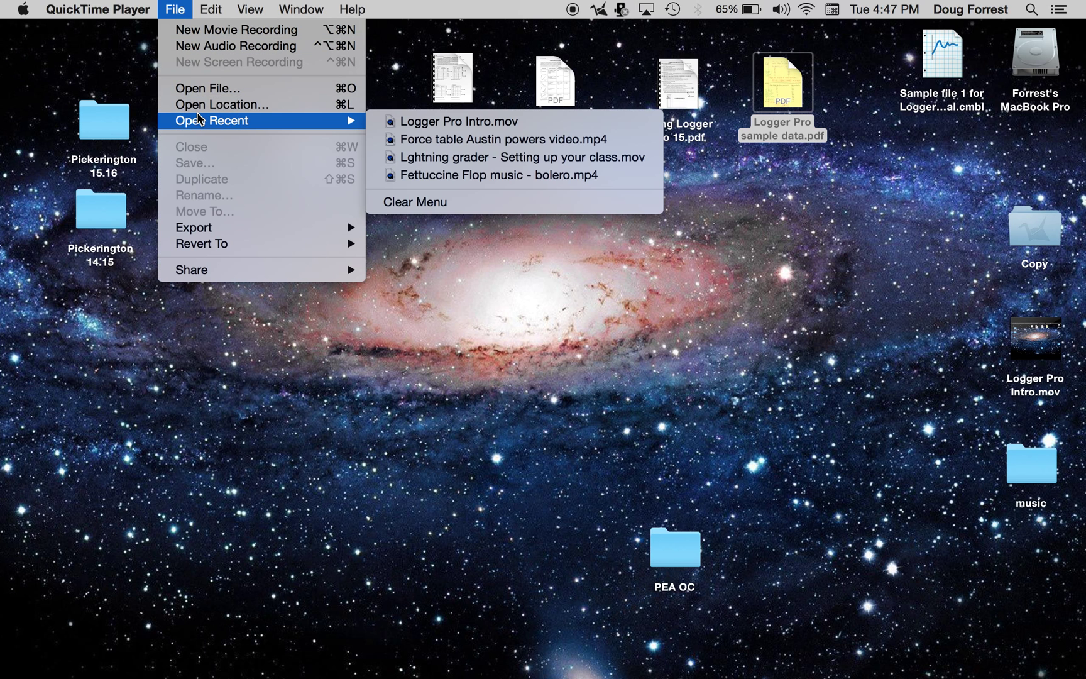
left_click(455, 5)
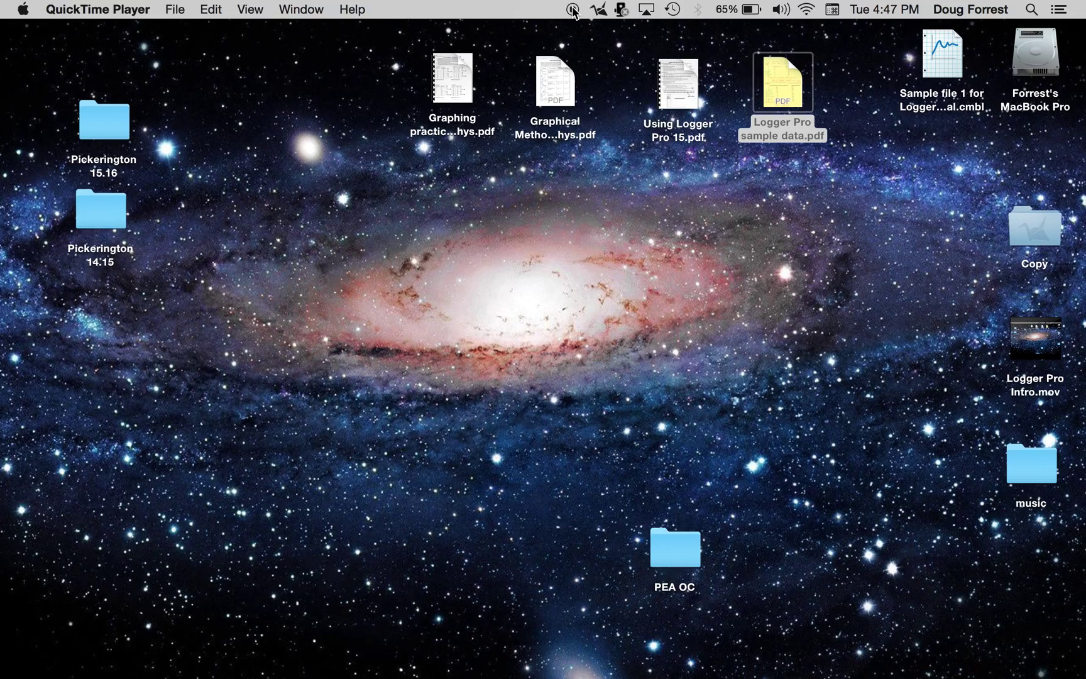